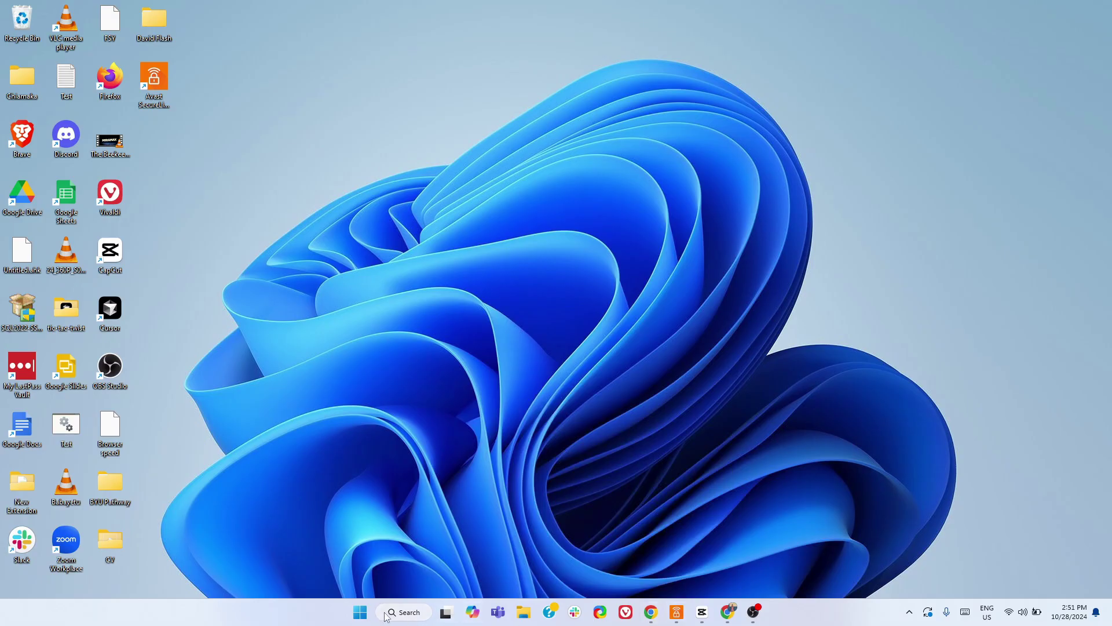
- Search Windows for the Microsoft Store and start installing Microsoft PowerToys
left_click(393, 614)
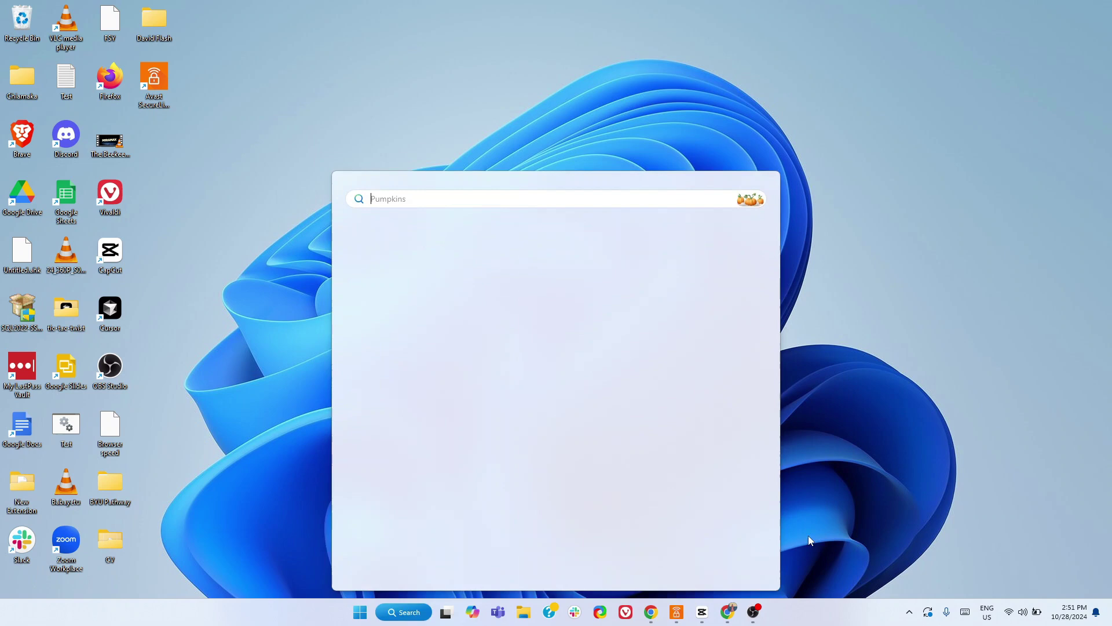
type("microsot")
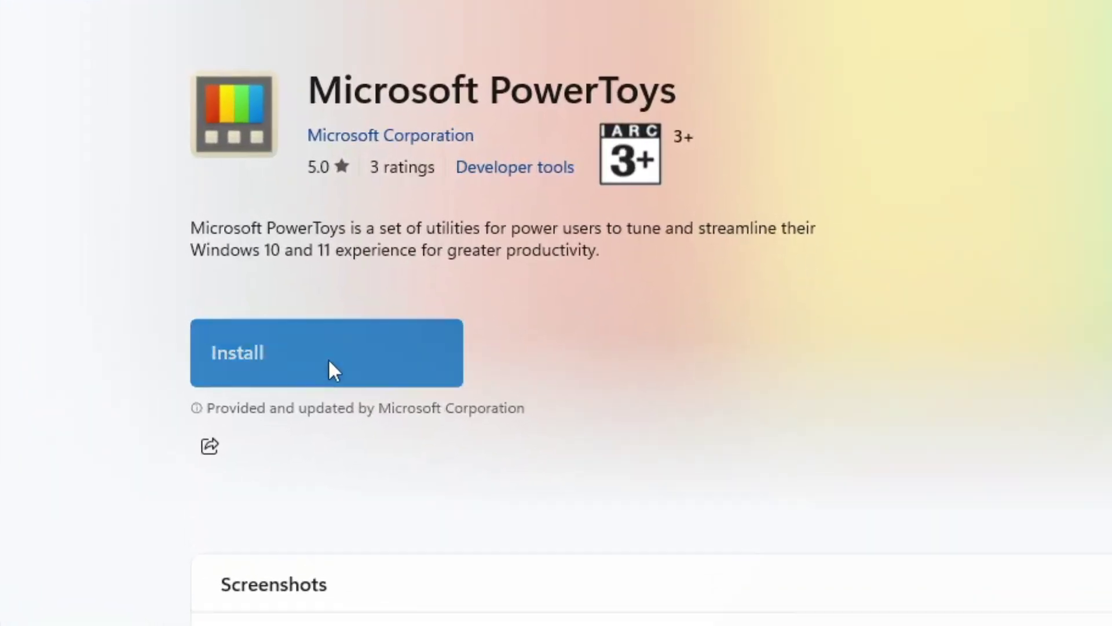
left_click(330, 366)
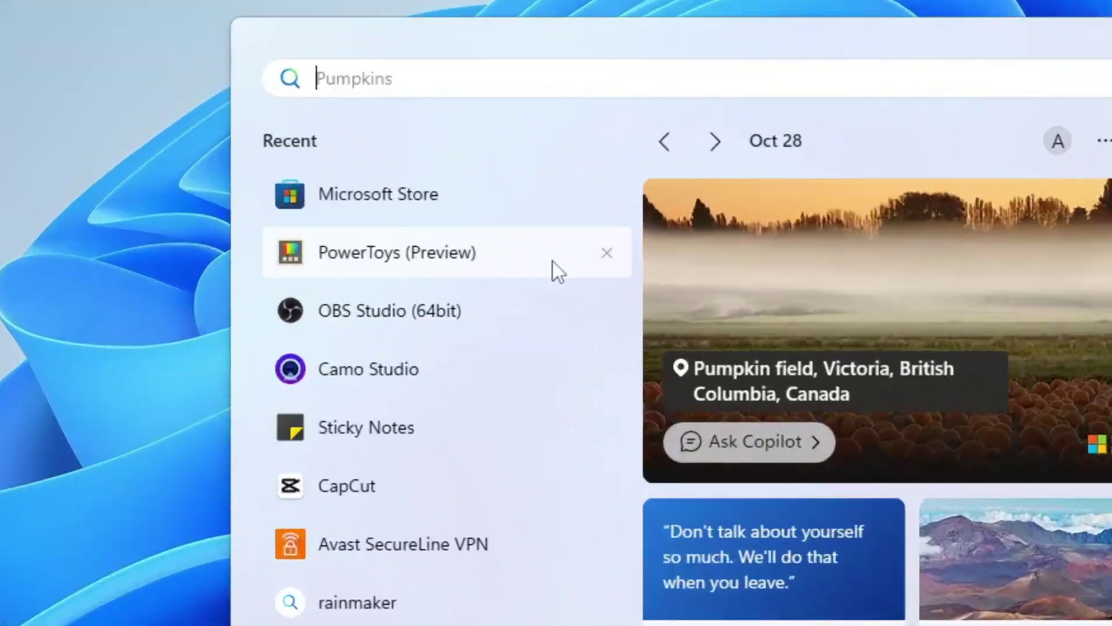
- Launch PowerToys (Preview) to its Settings Dashboard and view the Advanced Paste settings
left_click(553, 261)
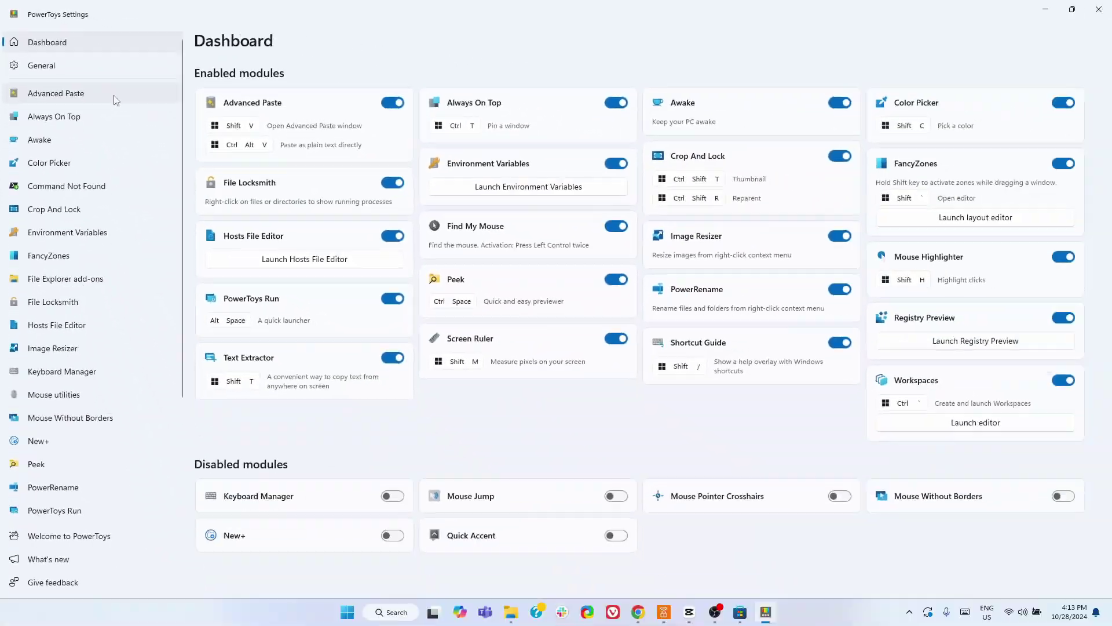
left_click(114, 95)
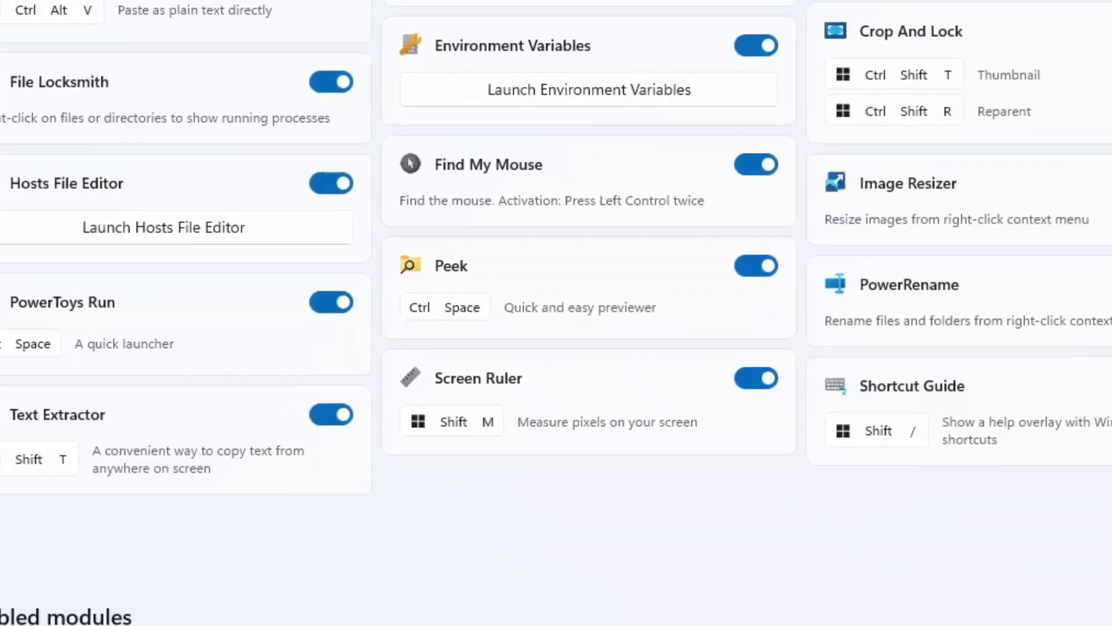
- Open PowerToys General settings and scroll through administrator, appearance, startup and backup options
left_click(136, 150)
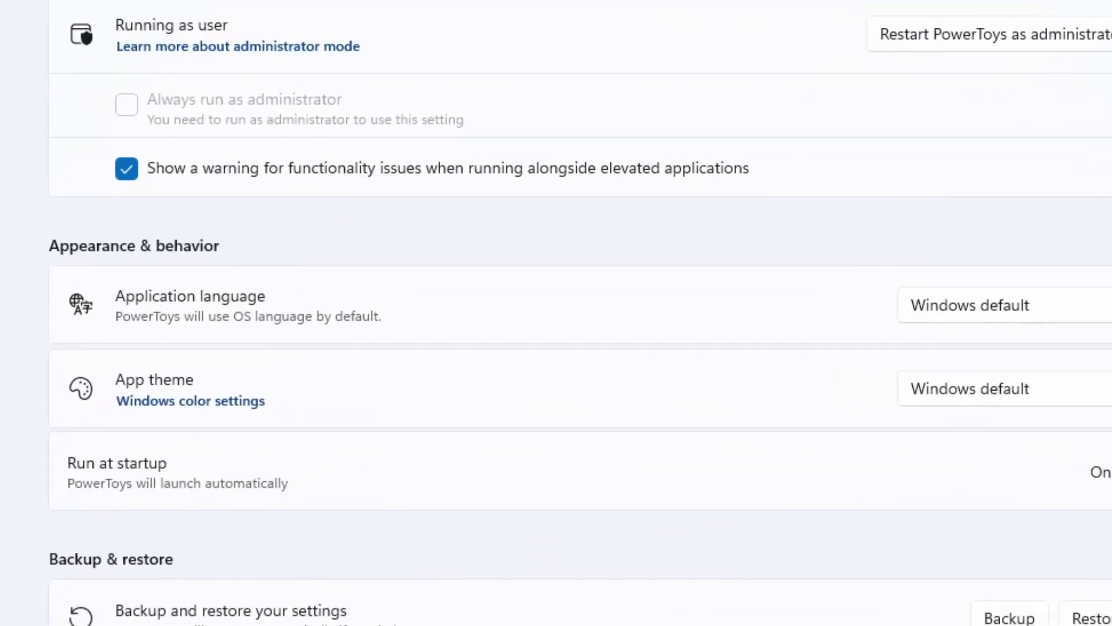
scroll(556, 313, "down", 5)
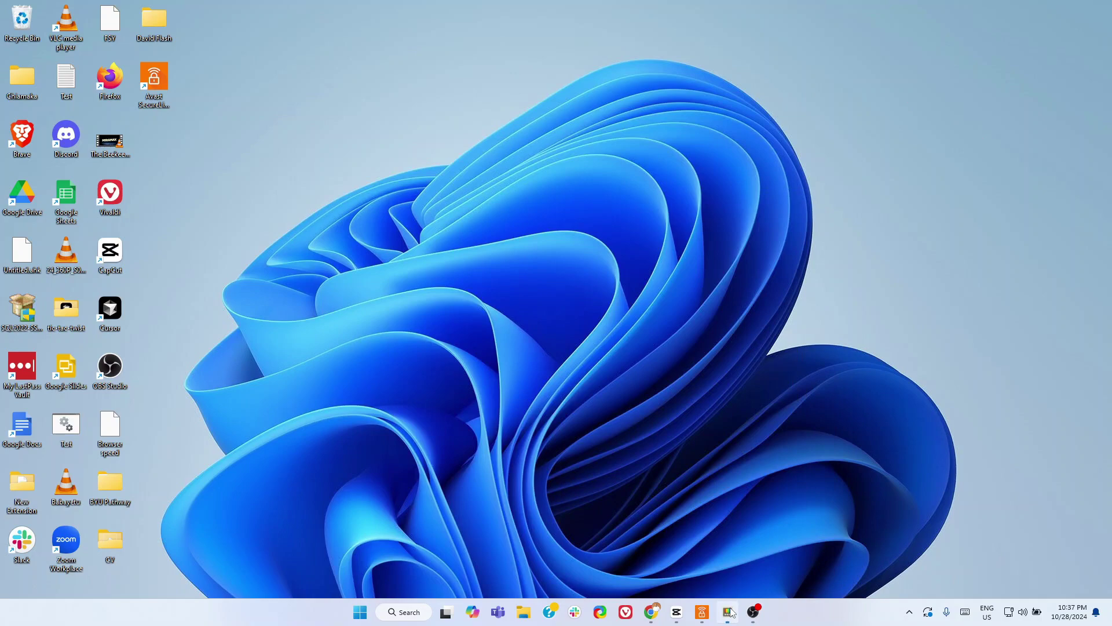
- Restore PowerToys Settings and snap it into the bottom-right zone of the 2x2 layout
left_click(728, 612)
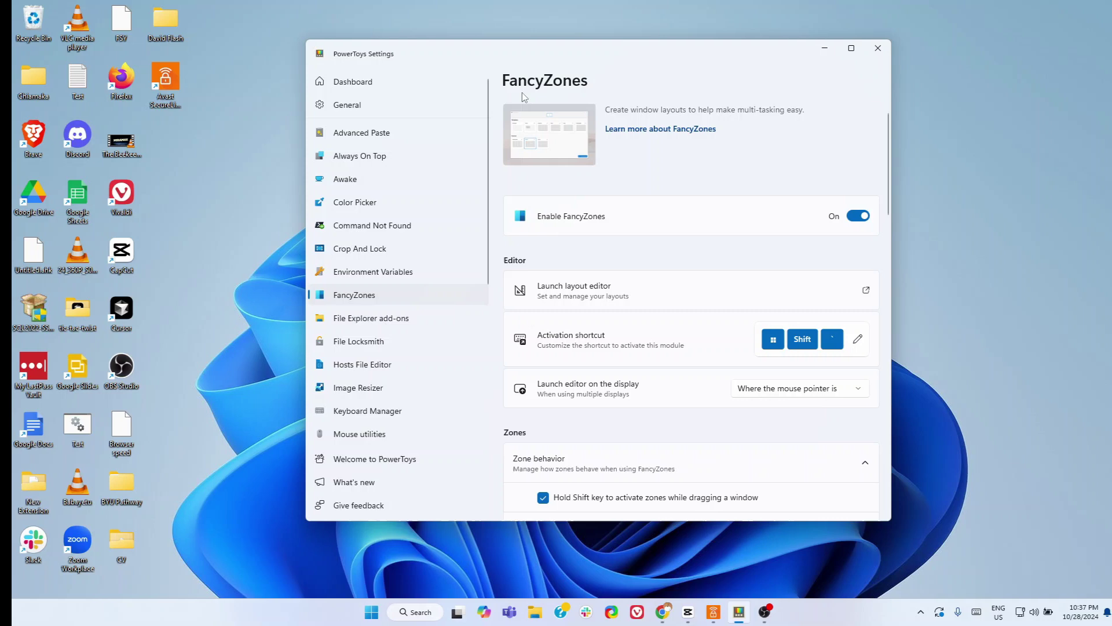
mouse_move(849, 47)
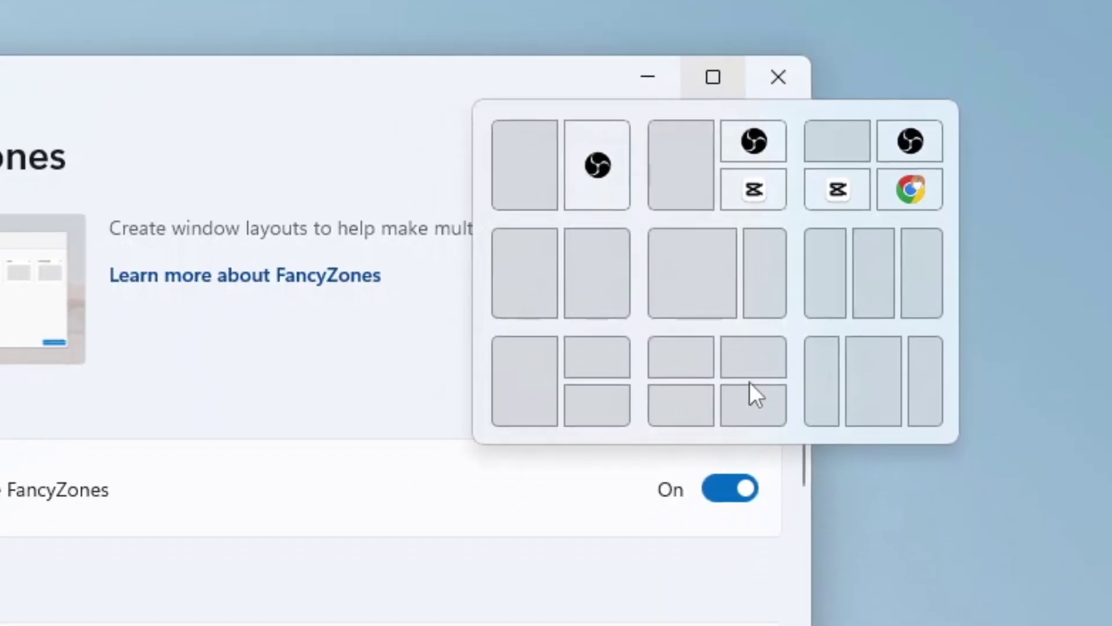
left_click(753, 406)
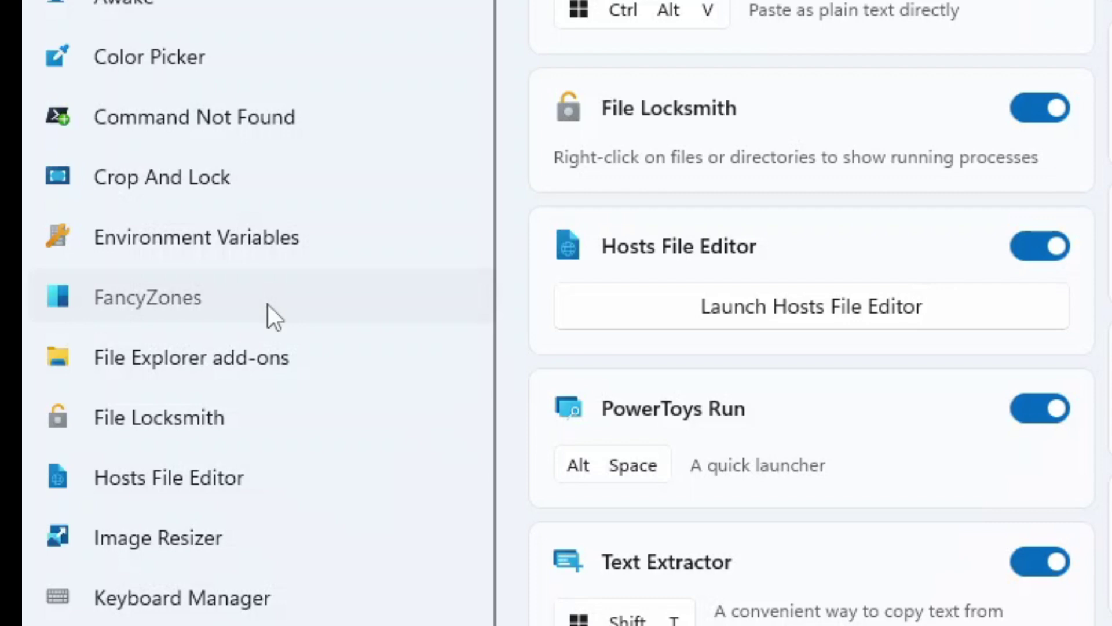
- Open FancyZones, launch the layout editor, then drag the window to preview the zone overlay
left_click(267, 304)
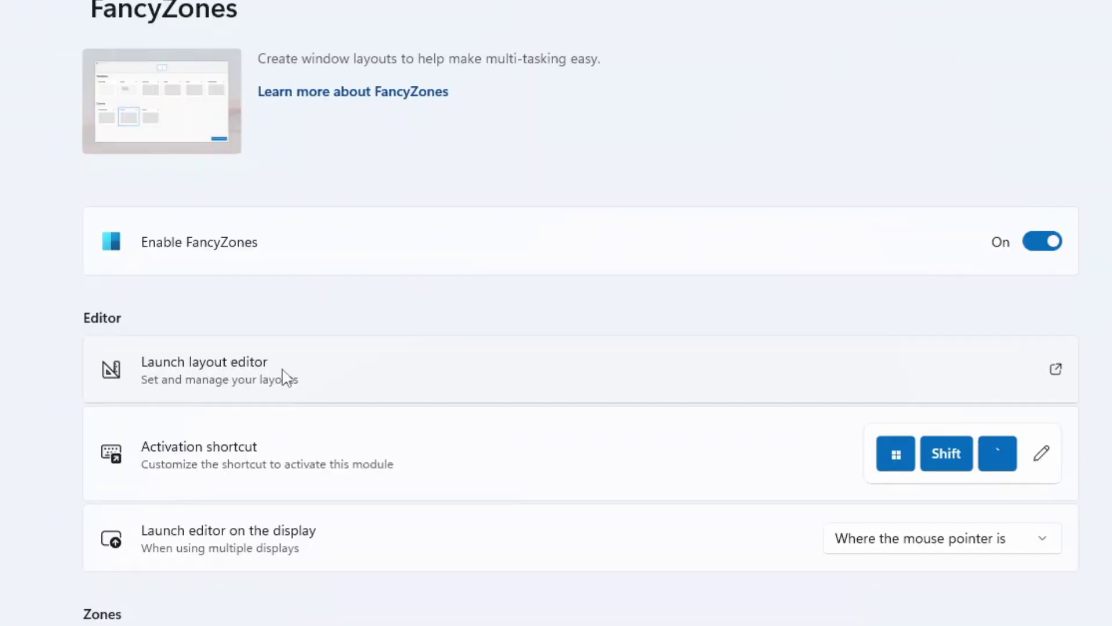
left_click(284, 377)
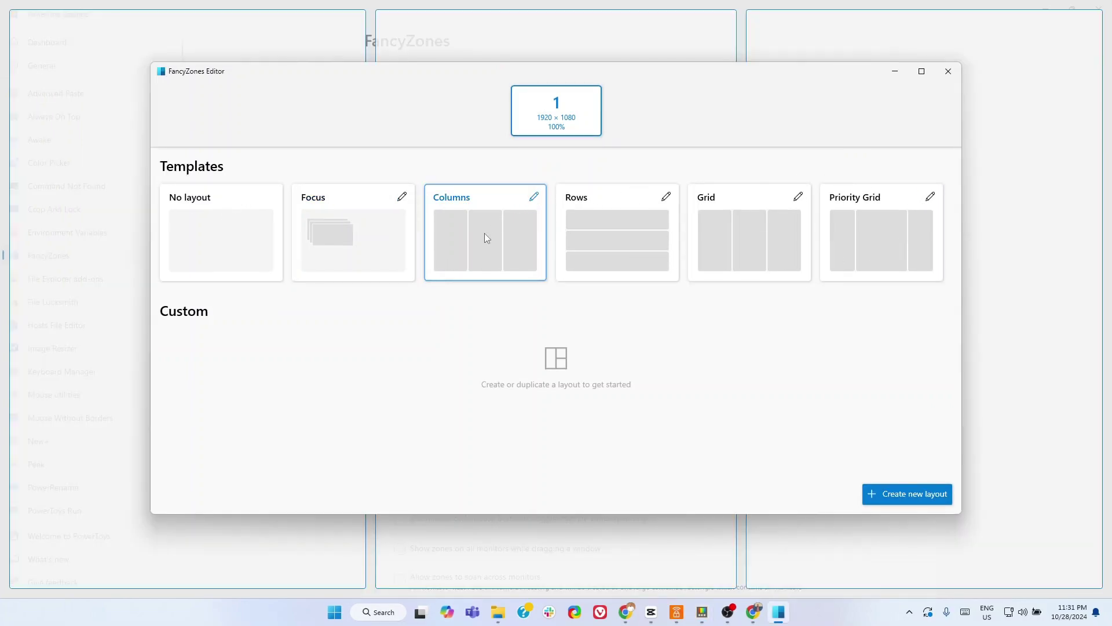
key("Escape")
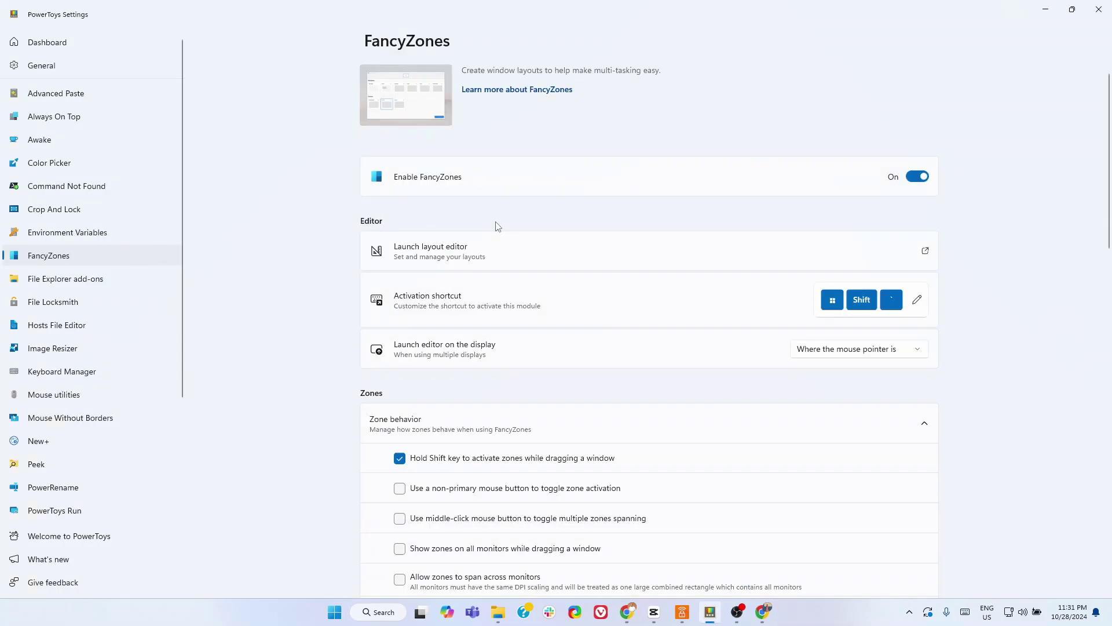
left_click_drag(955, 16, 908, 131)
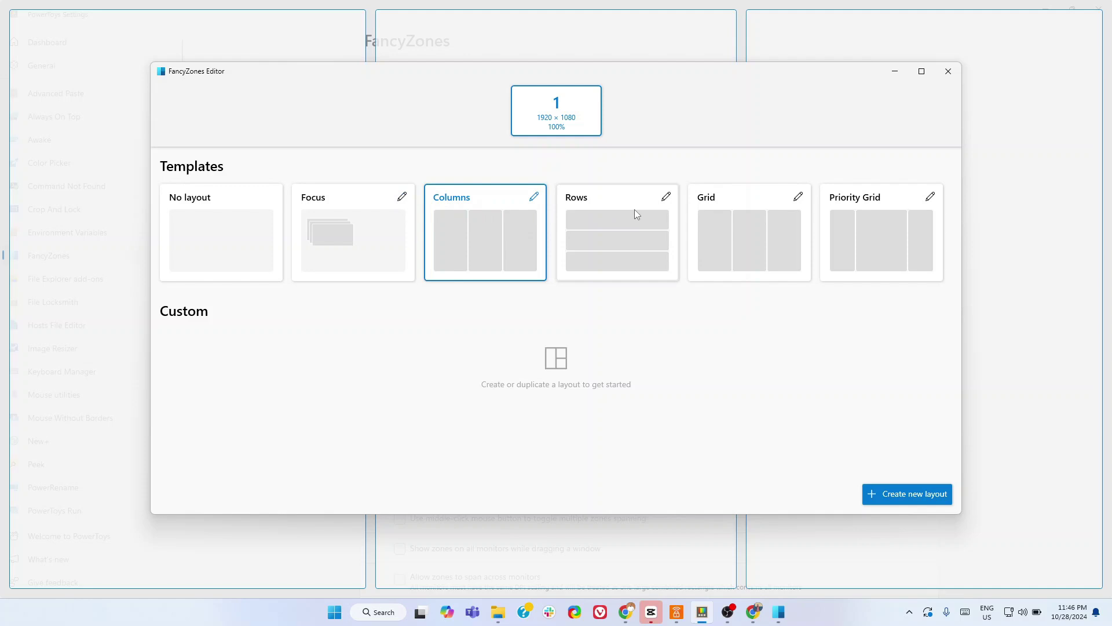
- Edit the Columns template and drag its Number of zones slider to 3
left_click(533, 197)
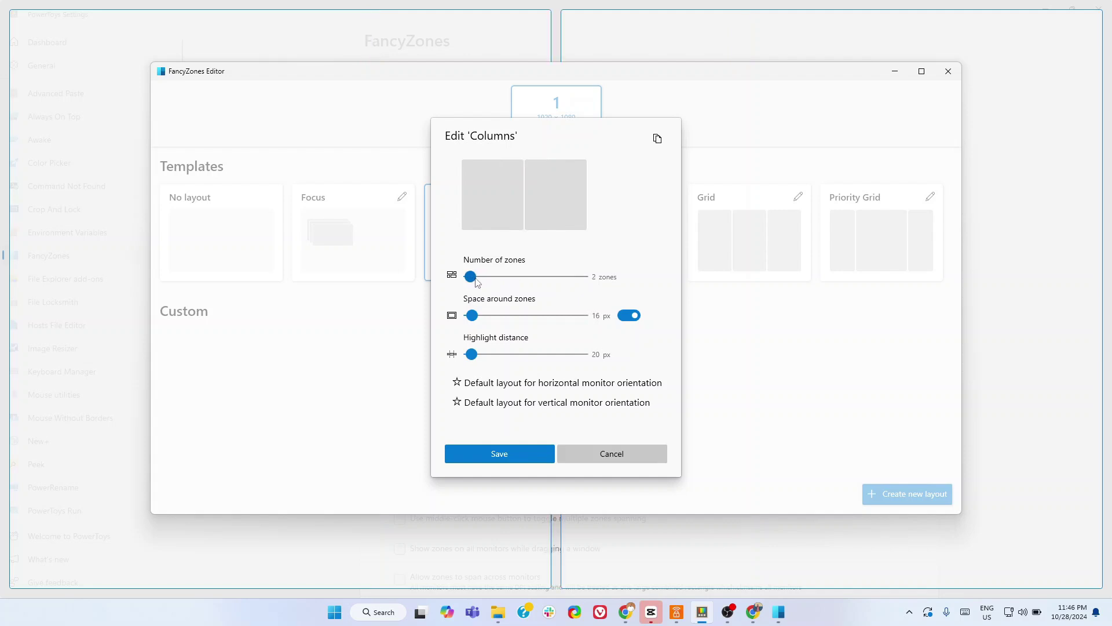
left_click_drag(472, 278, 479, 284)
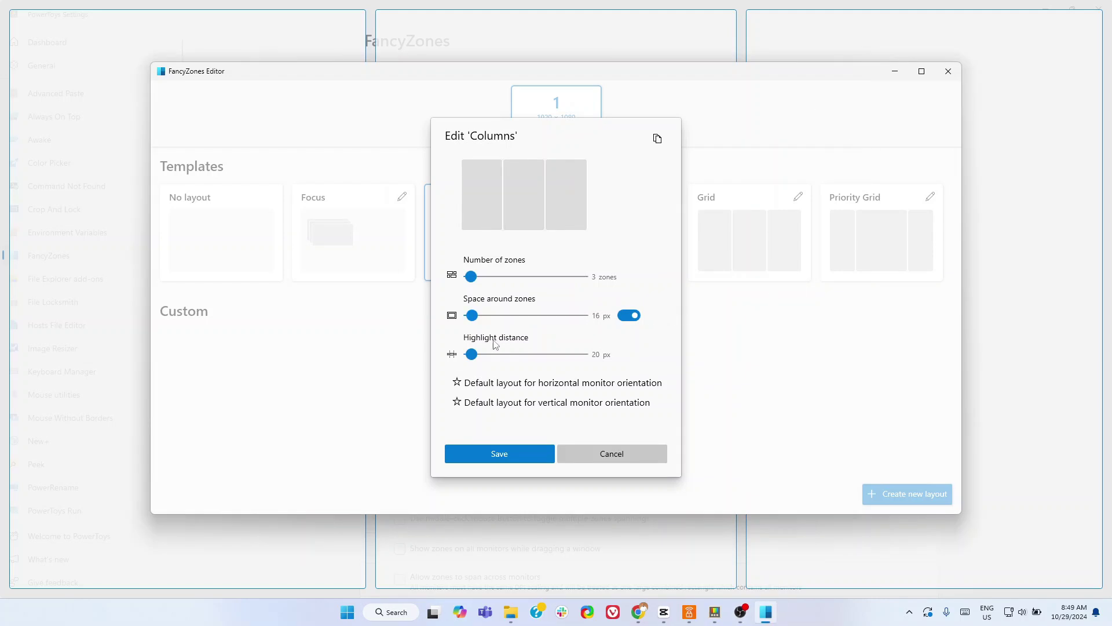
- Discard the Columns edit, create grid layout 'Custom layout 1', and split its left zone twice
left_click(612, 453)
left_click(959, 536)
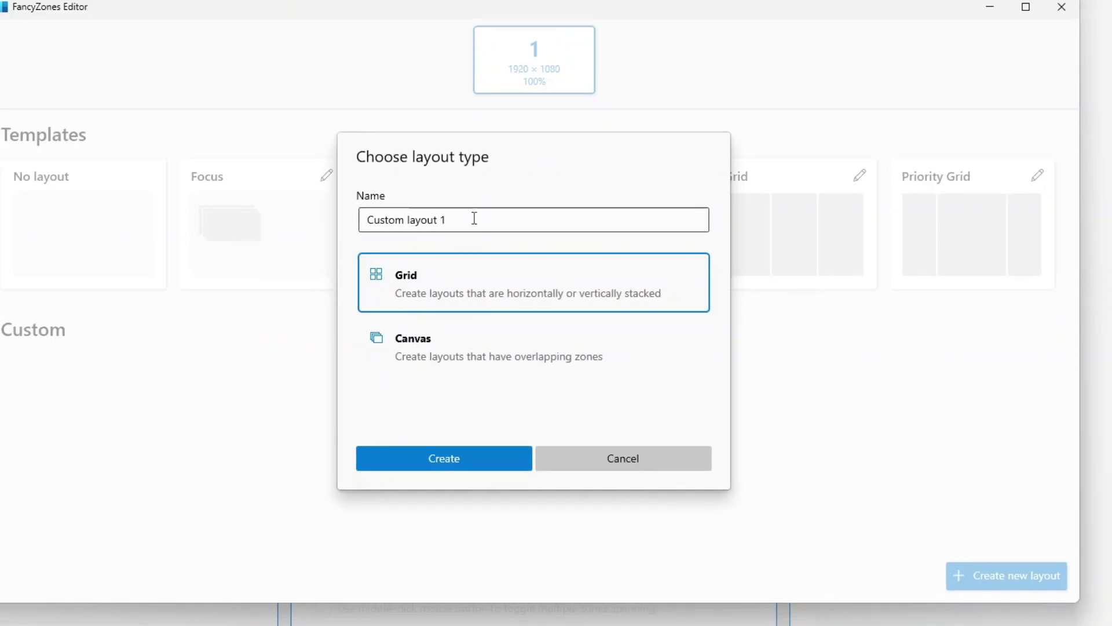
left_click(474, 218)
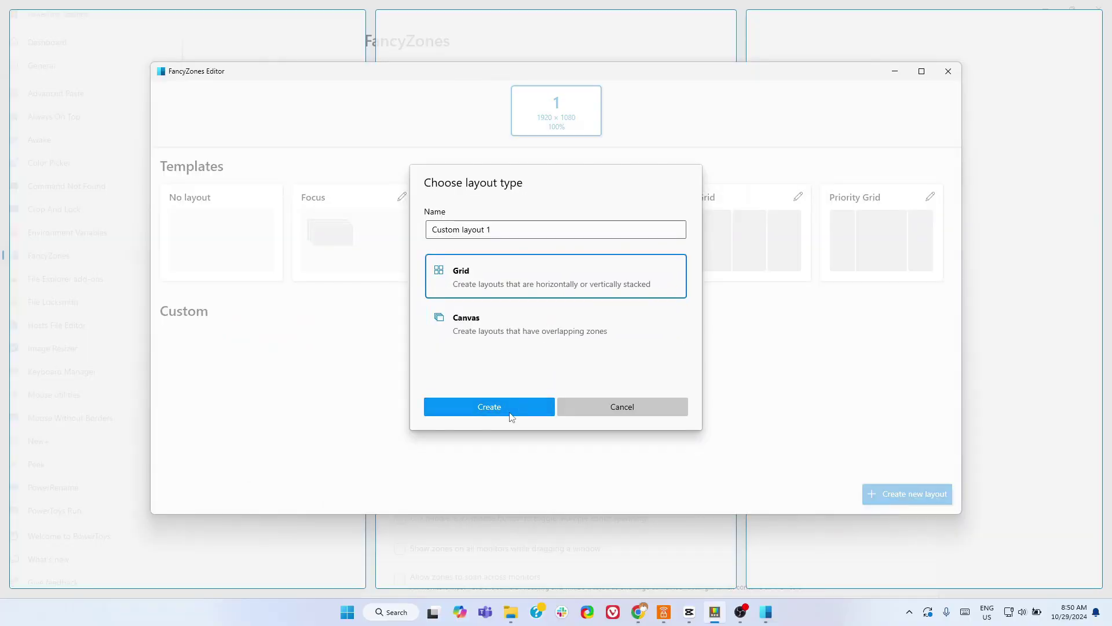
left_click(510, 416)
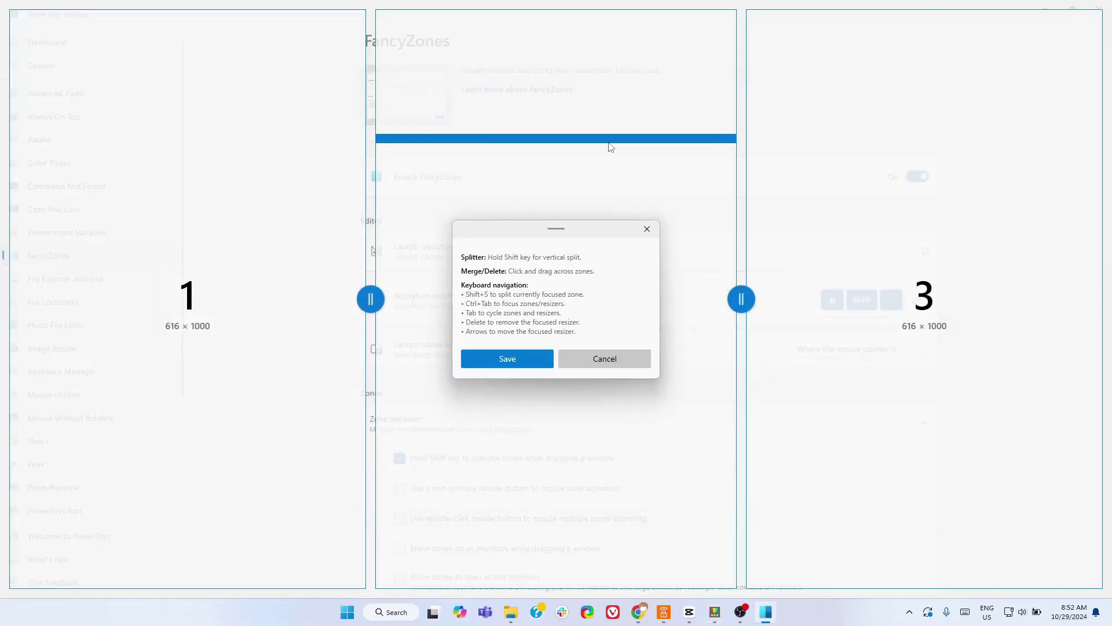
left_click(245, 315)
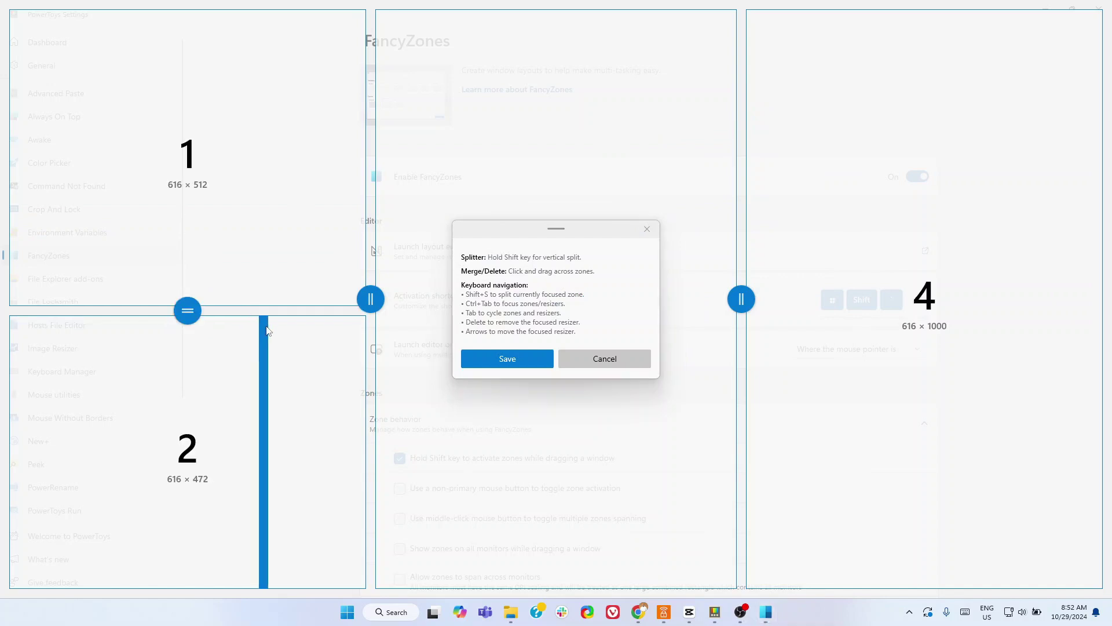
left_click(184, 363, "shift")
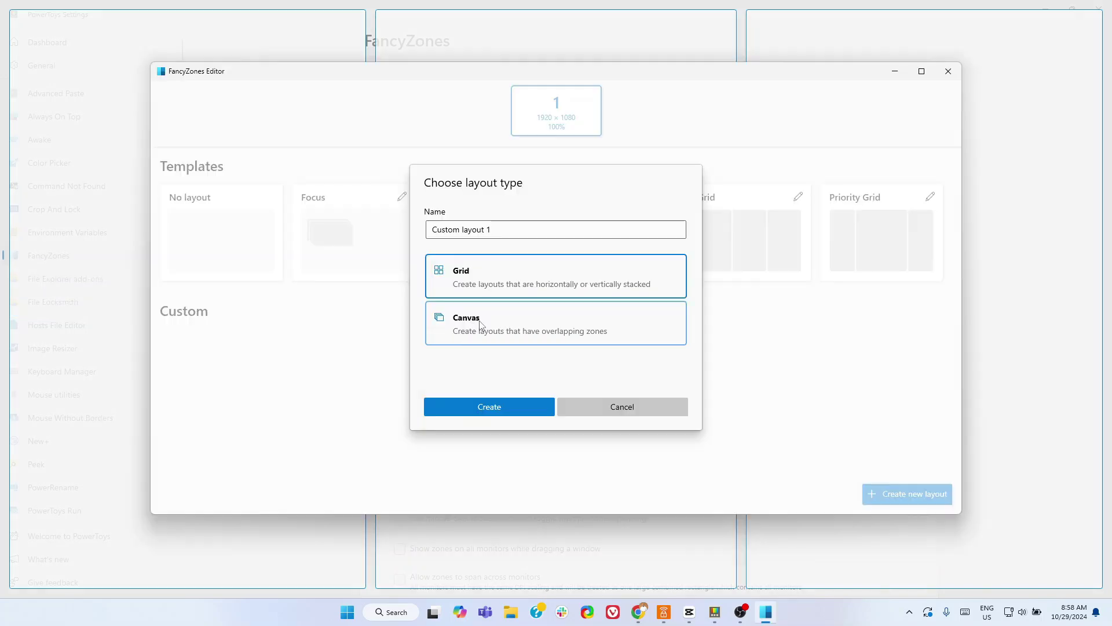
- Create a Canvas layout and stretch zone 1 to 511 px tall and wider leftward
left_click(481, 324)
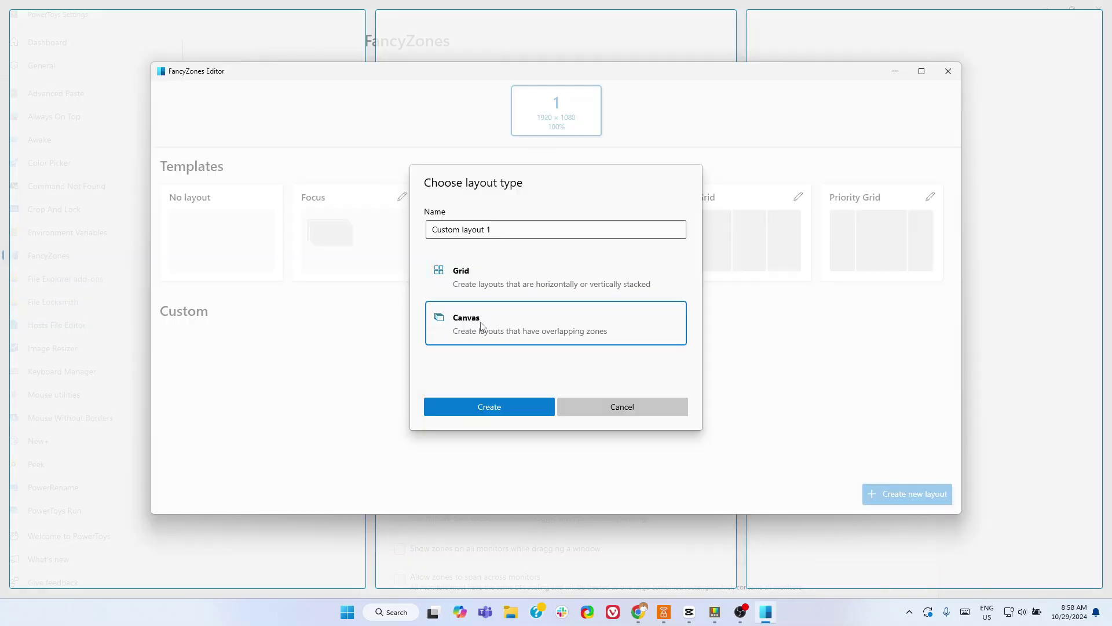
left_click(519, 407)
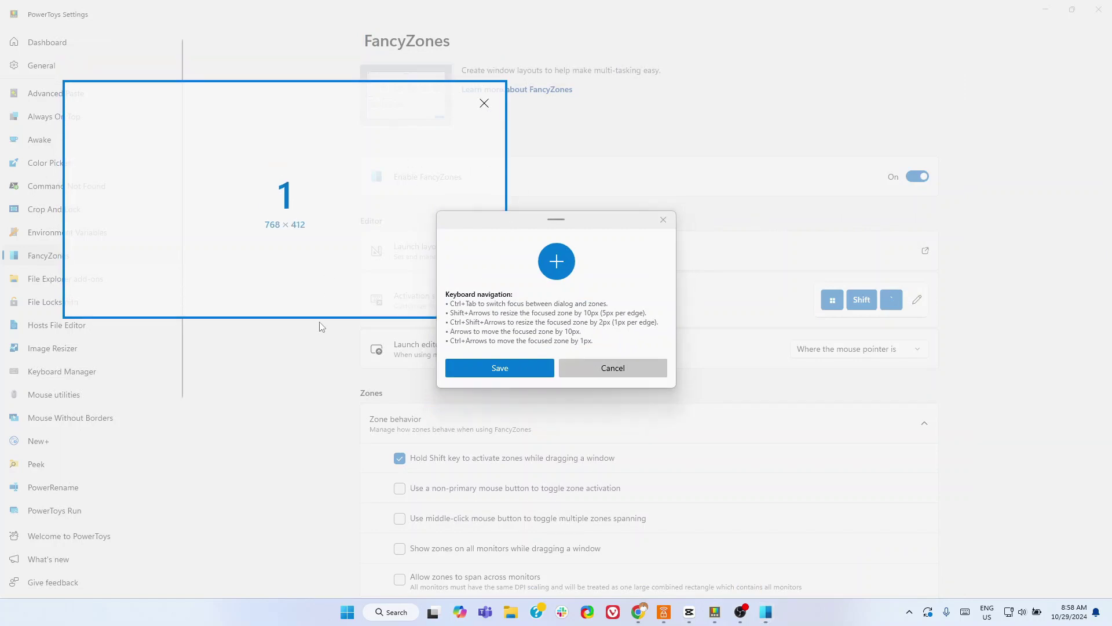
left_click_drag(322, 315, 323, 374)
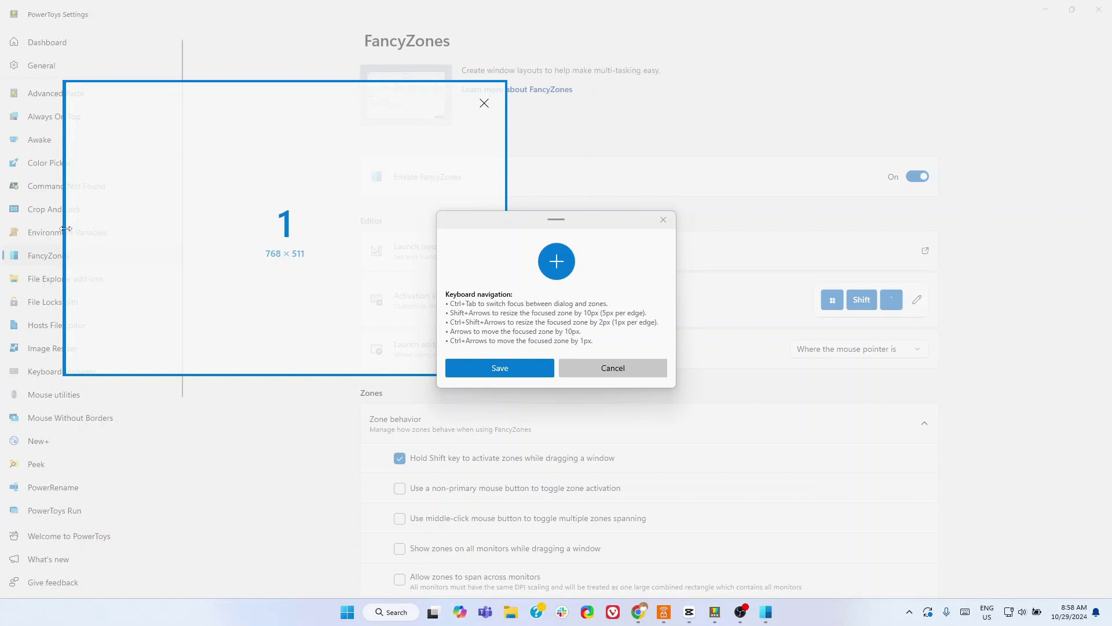
left_click_drag(65, 229, 31, 229)
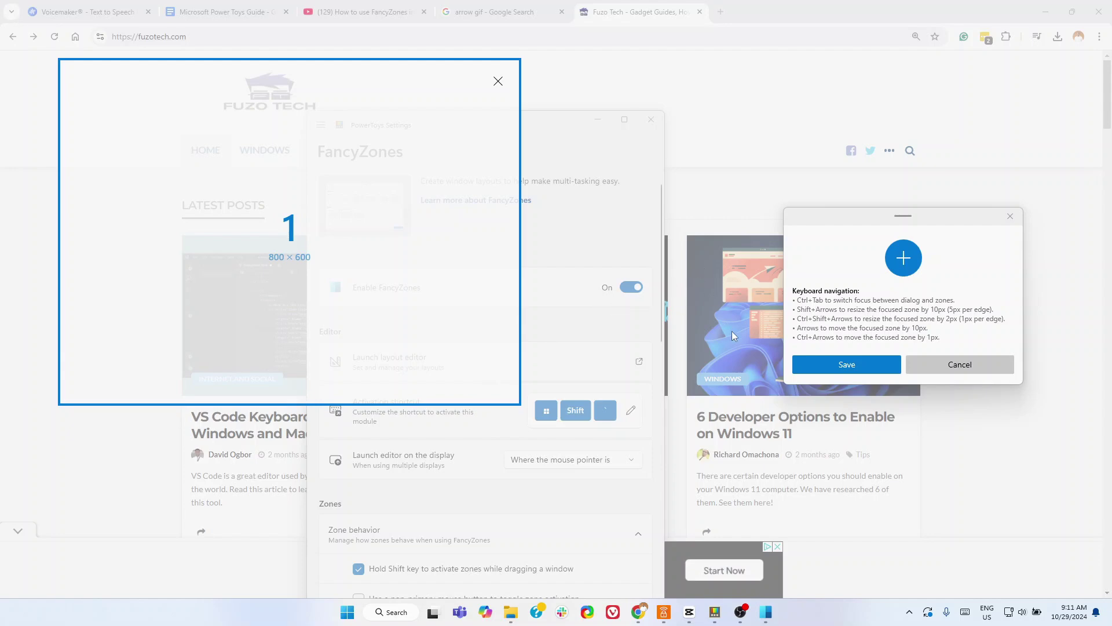
- Save the layout and snap the Fuzo Tech browser window into the zone
left_click(841, 369)
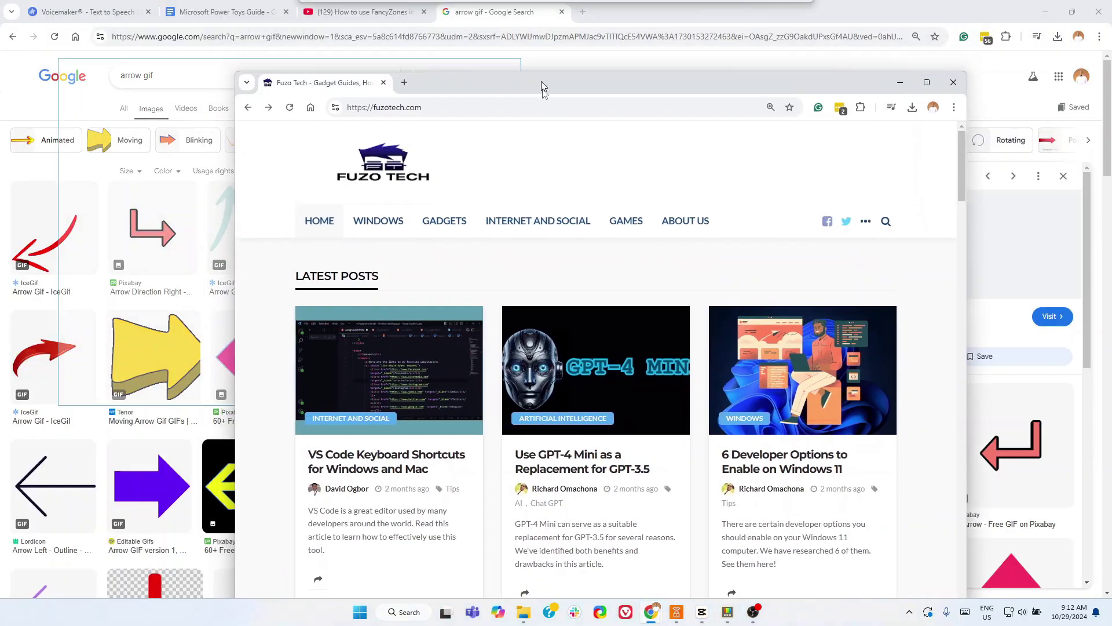
left_click_drag(541, 81, 304, 134)
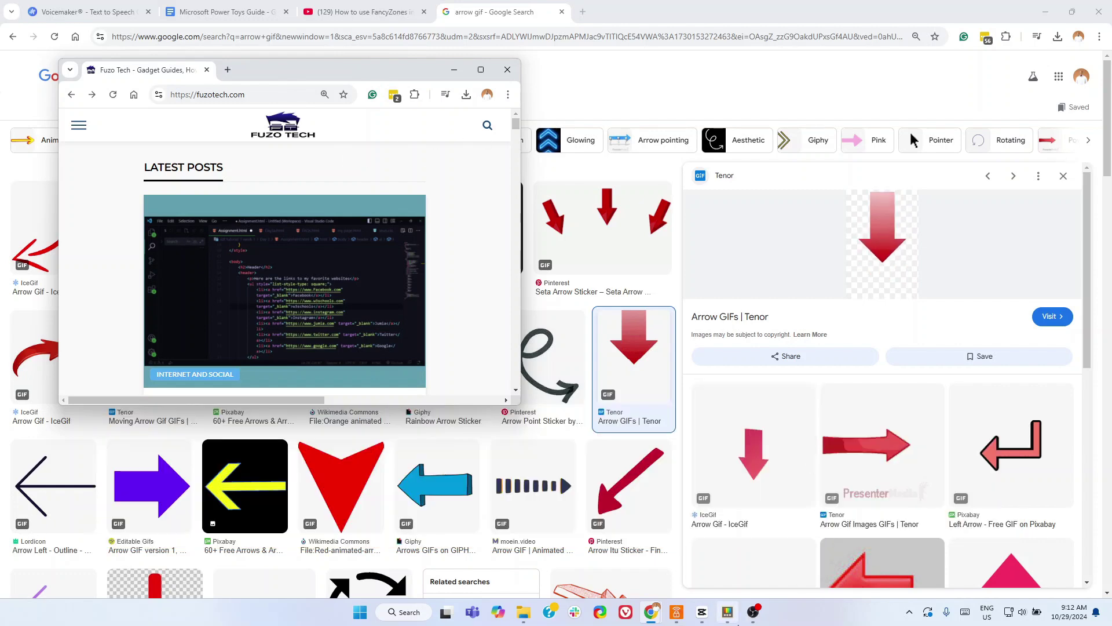
mouse_move(688, 615)
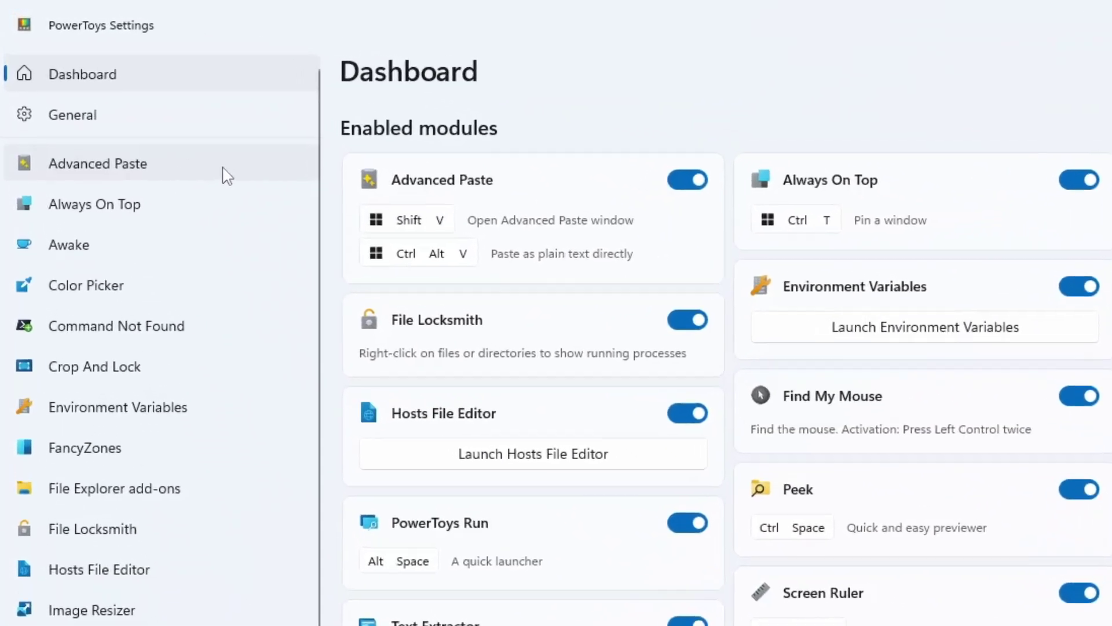
left_click(226, 174)
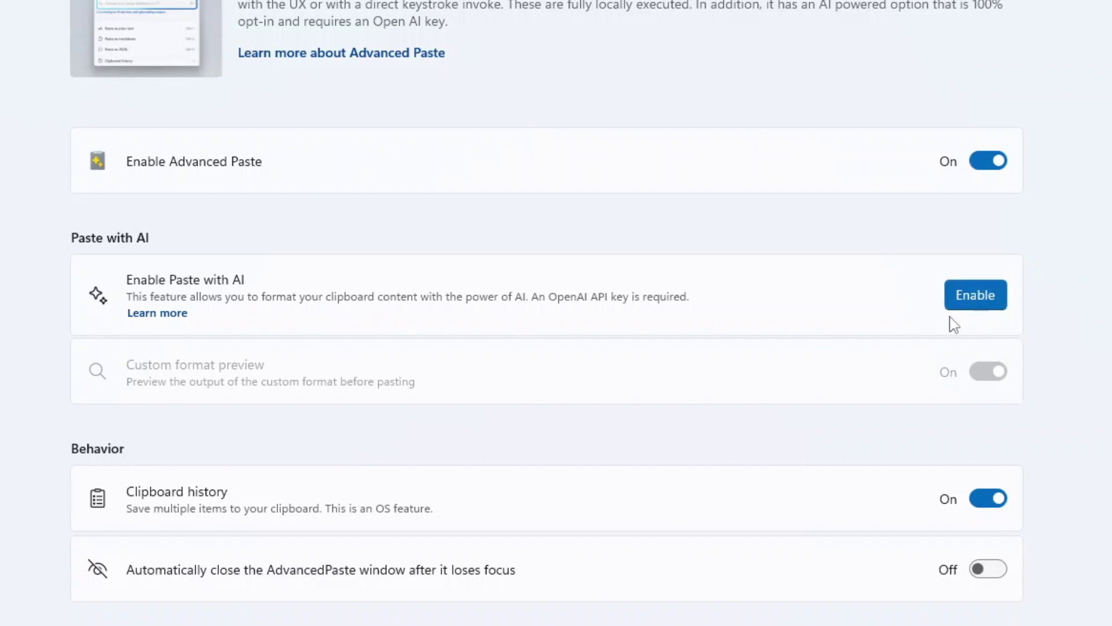
scroll(747, 380, "down", 3)
scroll(834, 353, "up", 3)
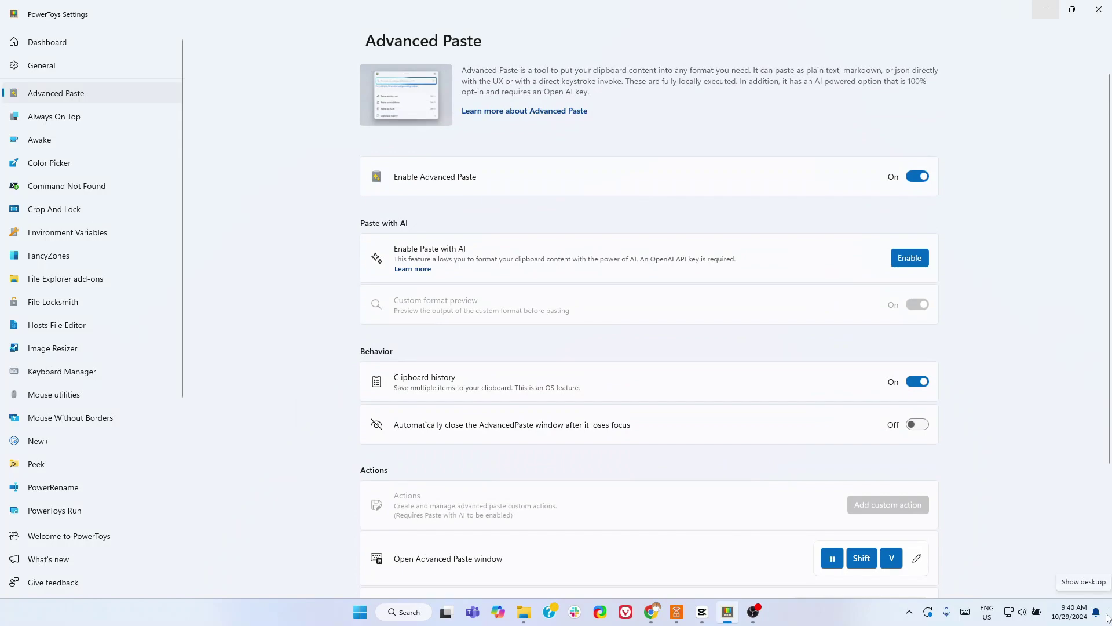
key("super+shift+v")
left_click_drag(517, 222, 268, 144)
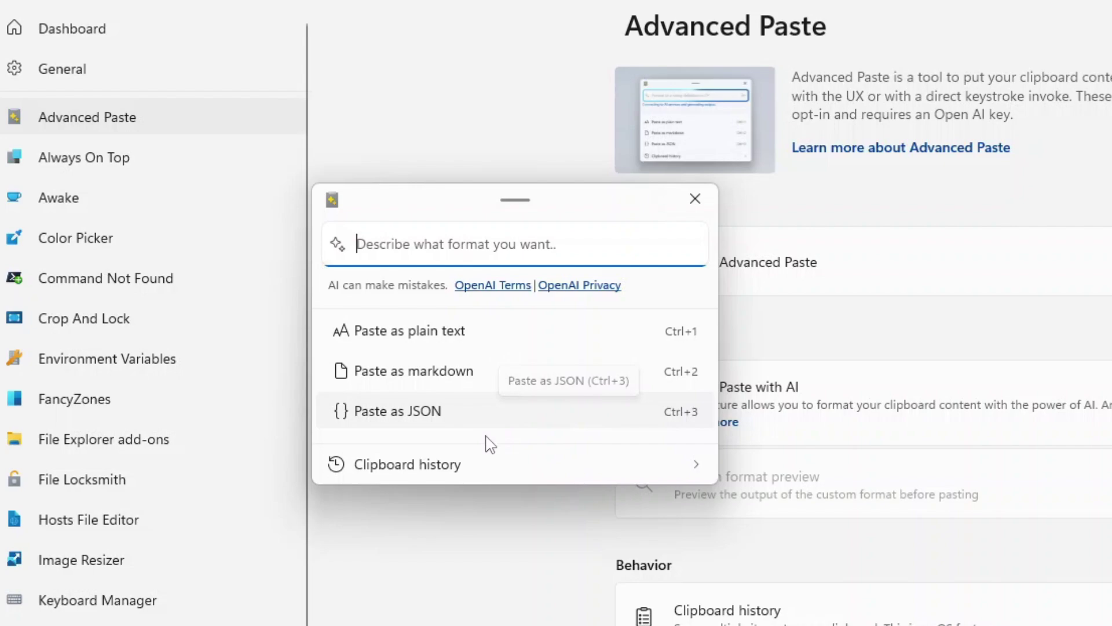
left_click(625, 466)
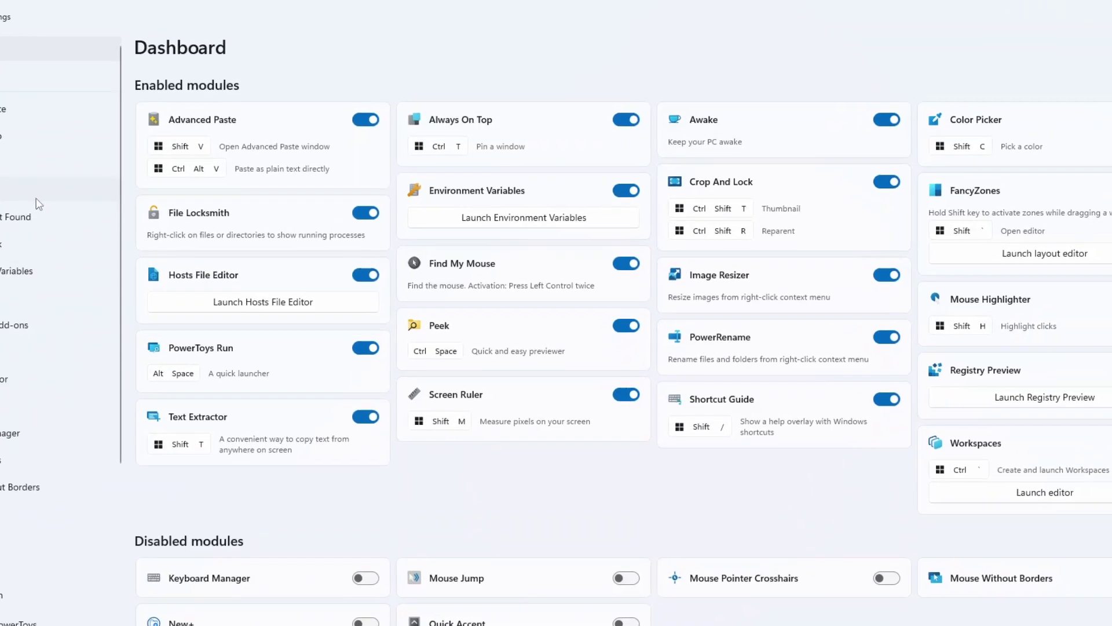
- Open Color Picker settings and review the Color formats list with HEX, RGB and HSL enabled
left_click(110, 171)
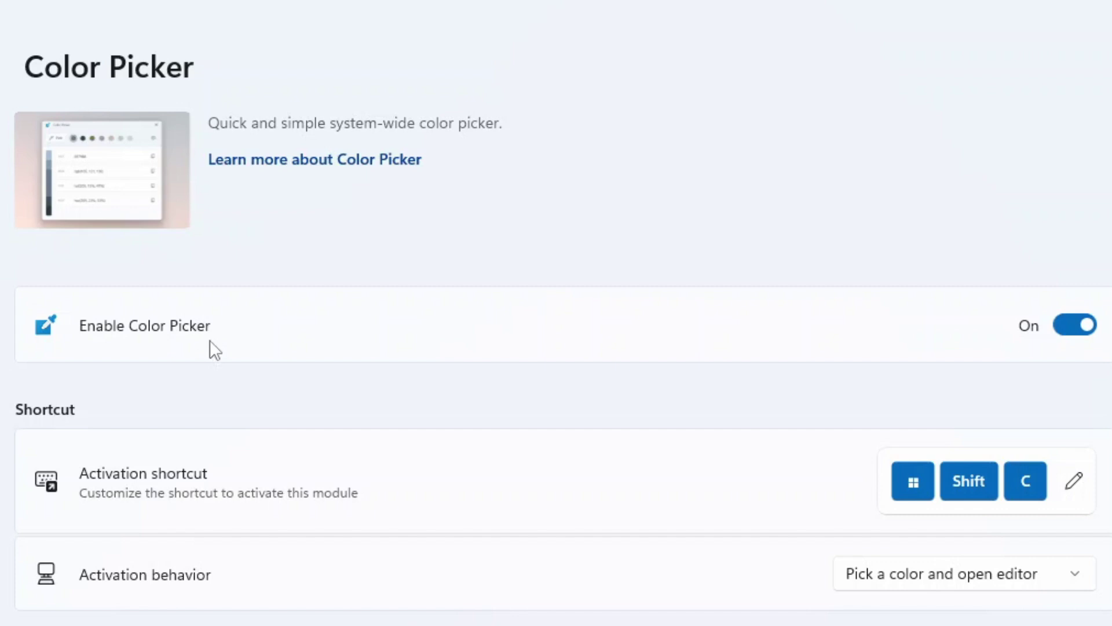
scroll(172, 270, "down", 8)
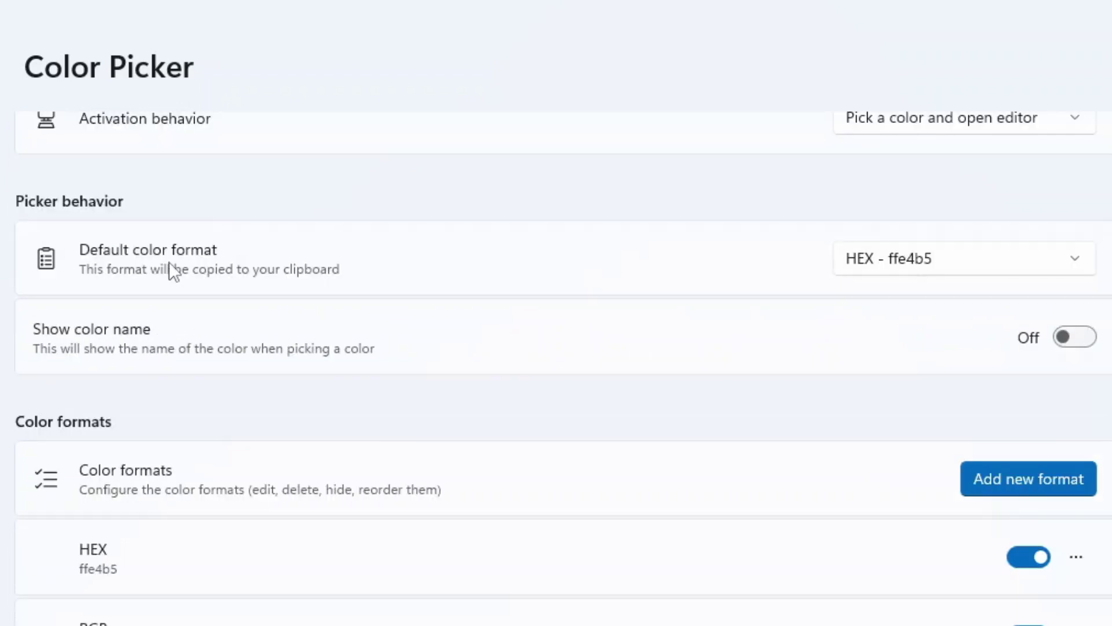
scroll(419, 282, "down", 11)
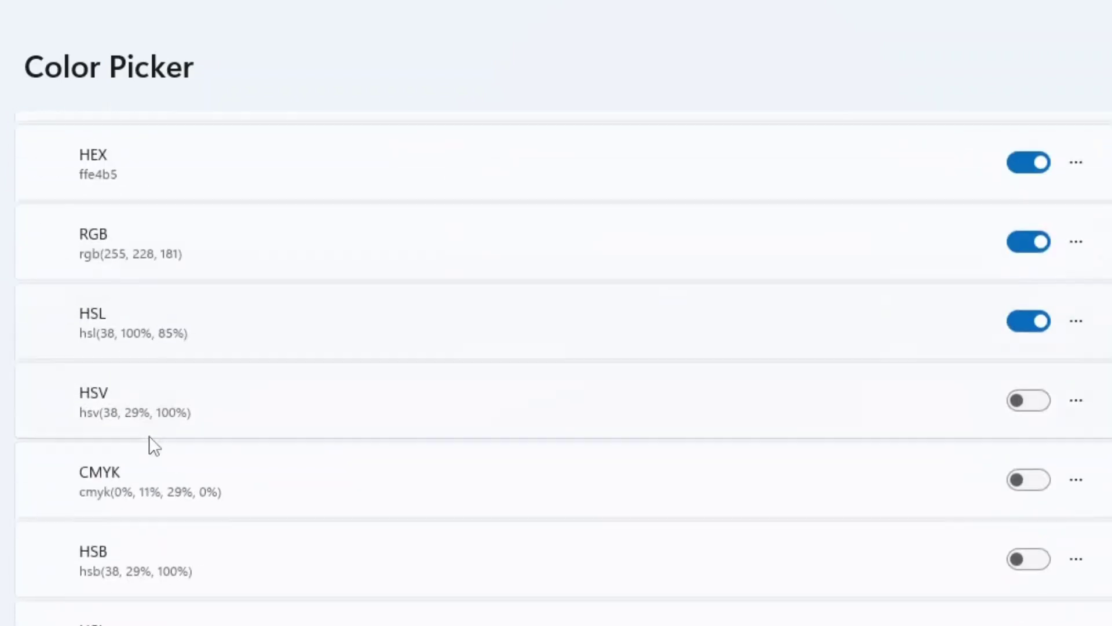
scroll(381, 467, "up", 8)
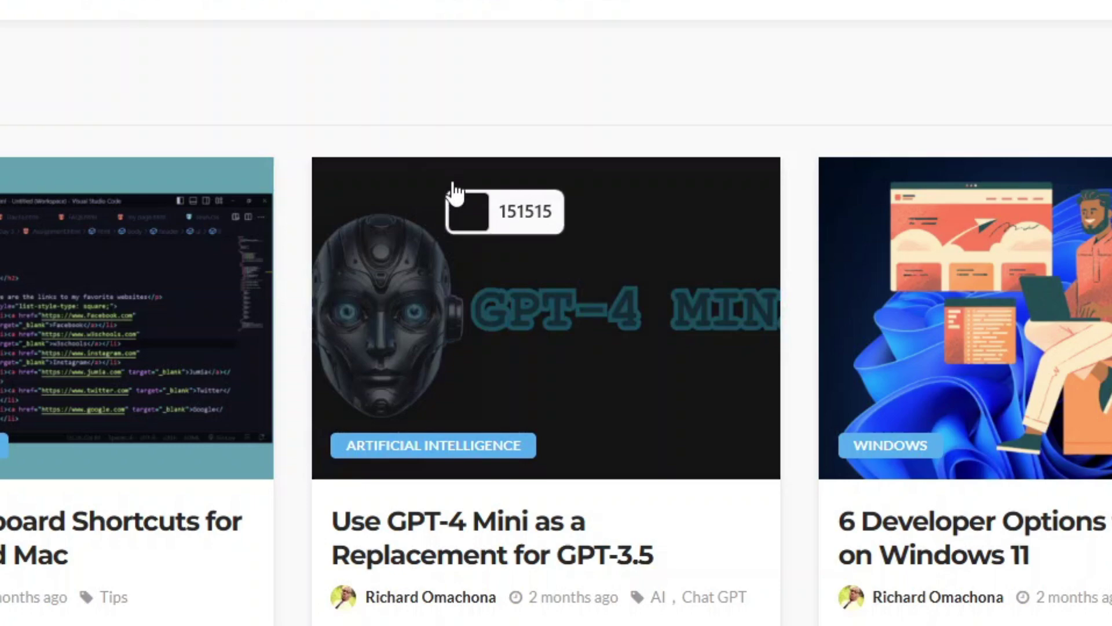
- Sample the near-black colour 151515 from the GPT-4 Mini article image
left_click(693, 178)
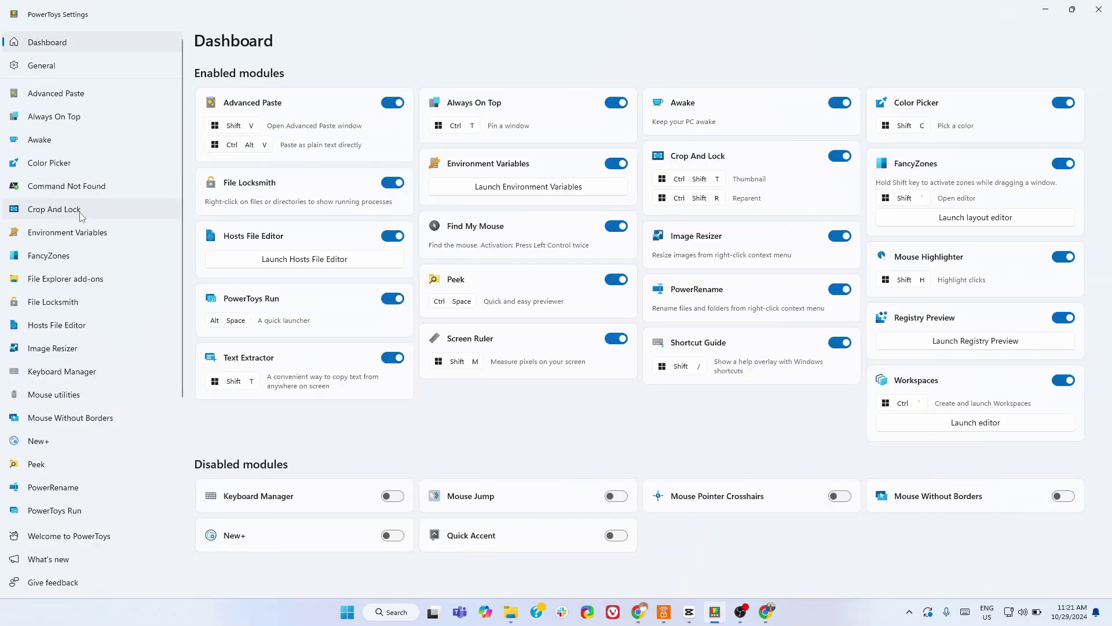
- Show the Always On Top border and sound options, then restore Settings to a smaller floating window
left_click(129, 113)
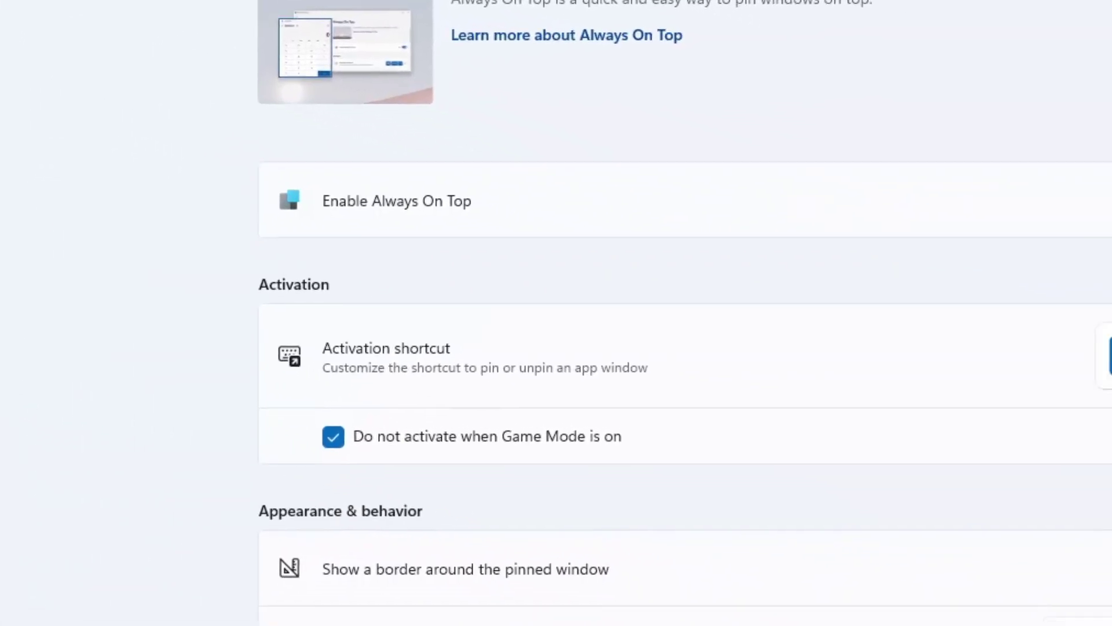
scroll(589, 159, "down", 5)
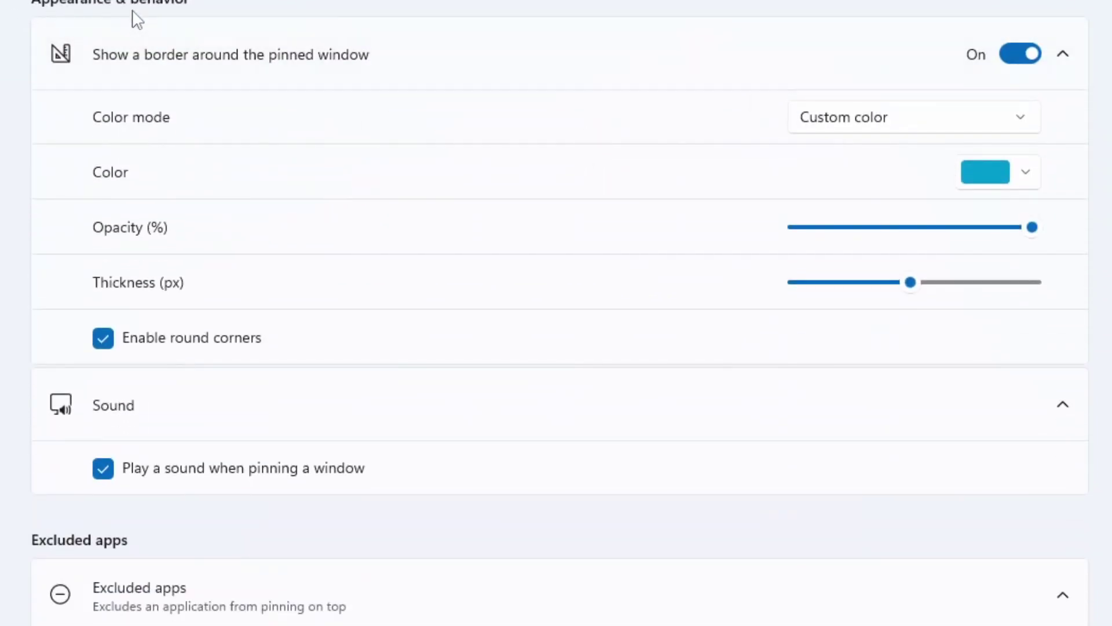
key("super+Down")
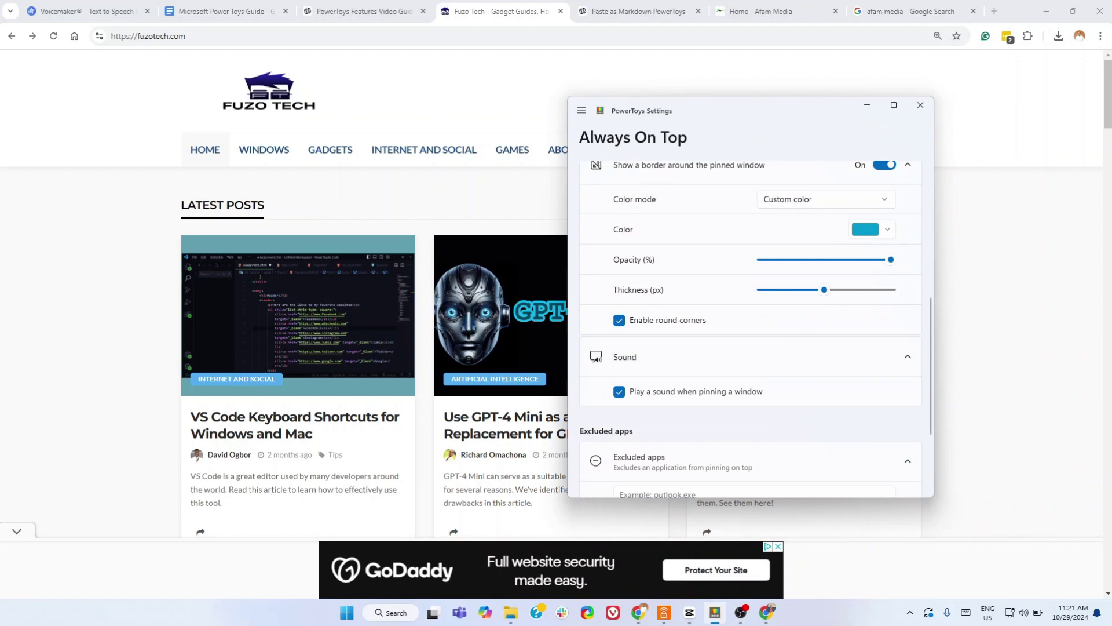
- Pin the PowerToys Settings window always on top with Win+Ctrl+T
key("super+ctrl+t")
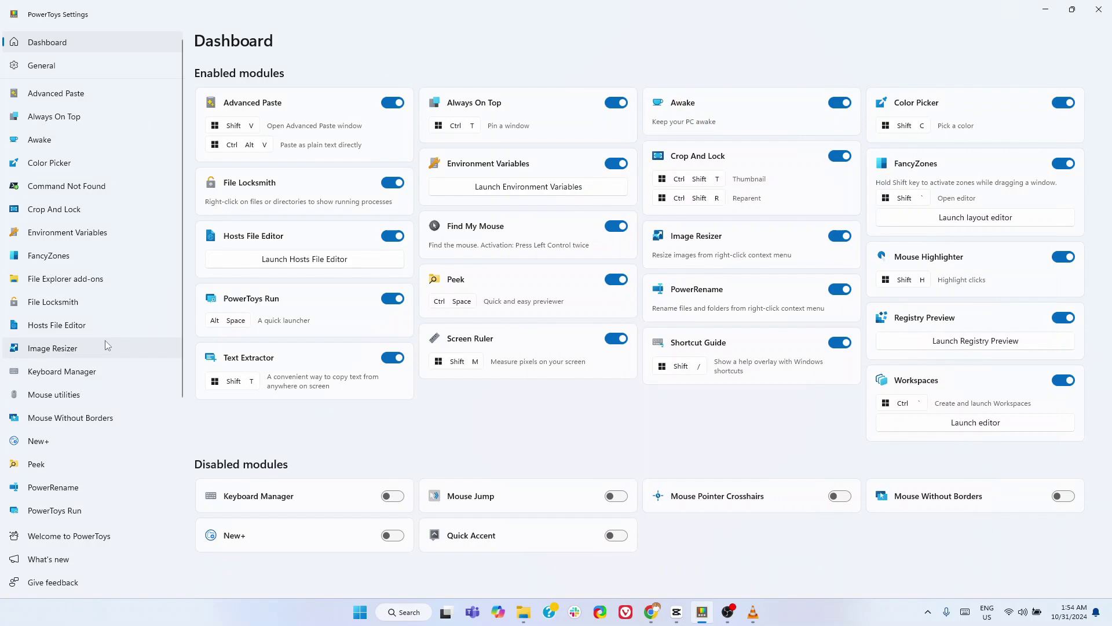
- Open the Image Resizer settings and inspect the 854 × 480 preset
left_click(72, 352)
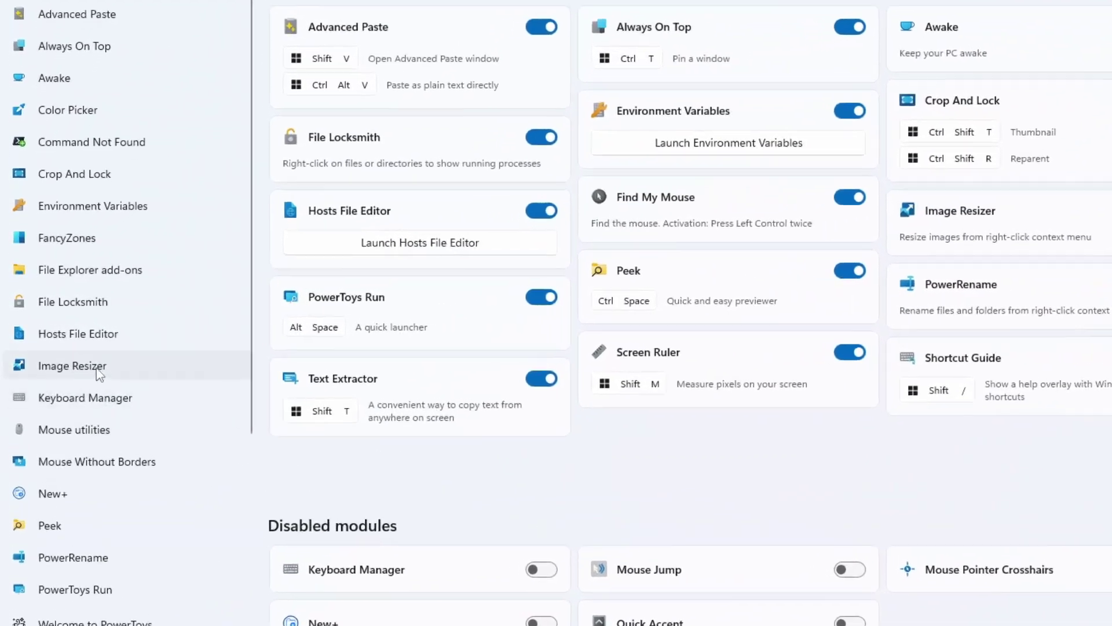
left_click(99, 372)
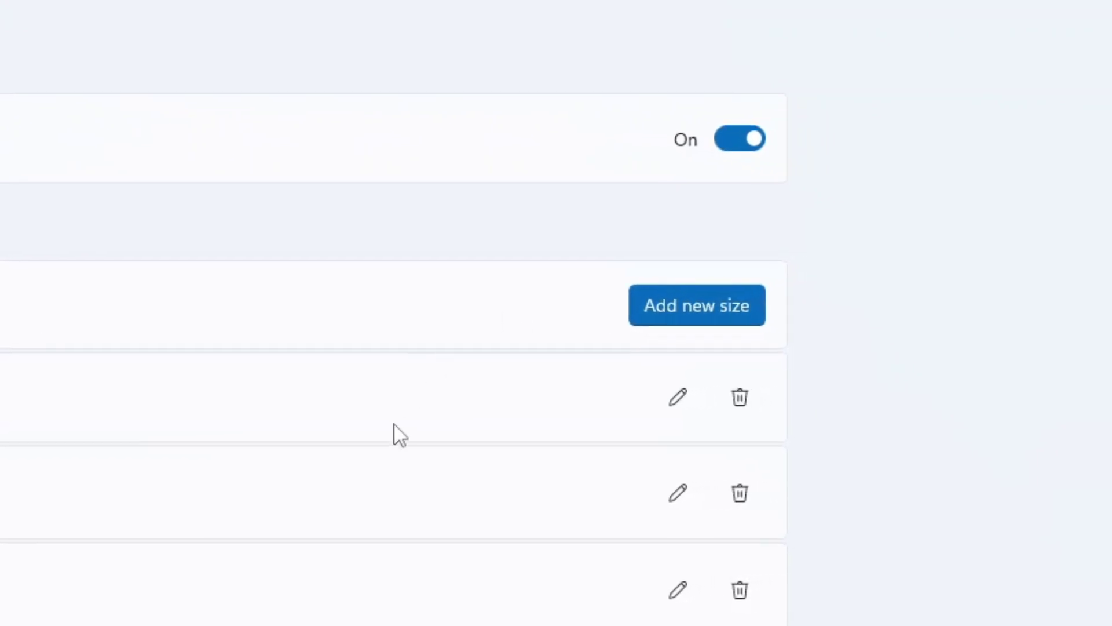
left_click(689, 400)
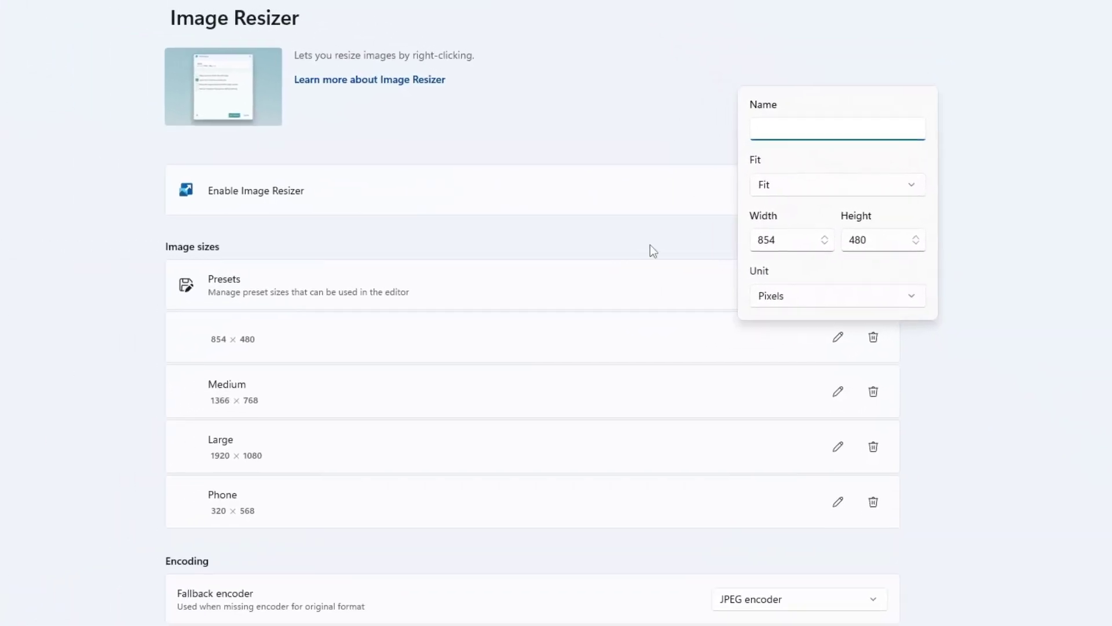
left_click(654, 250)
- Keep JPEG as the Image Resizer fallback encoder
scroll(653, 250, "down", 5)
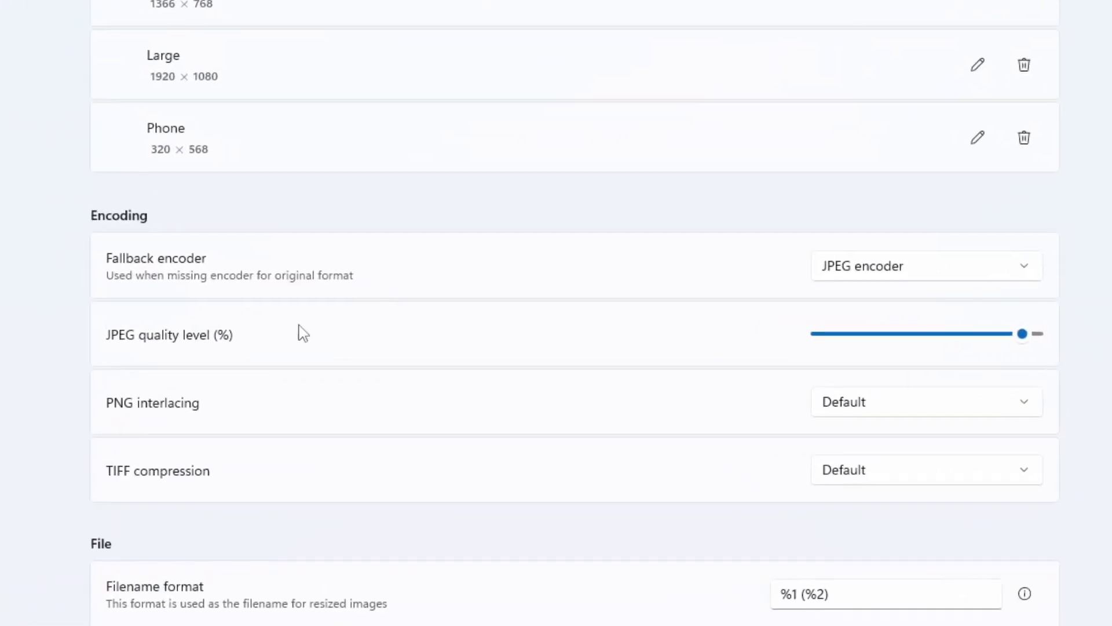
left_click(941, 258)
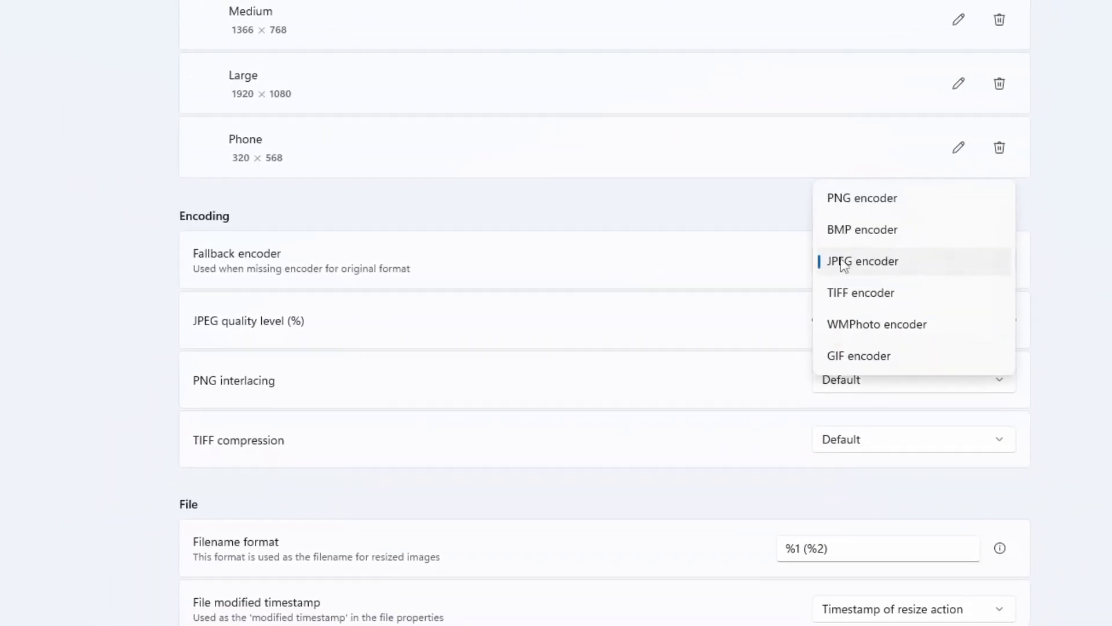
left_click(764, 269)
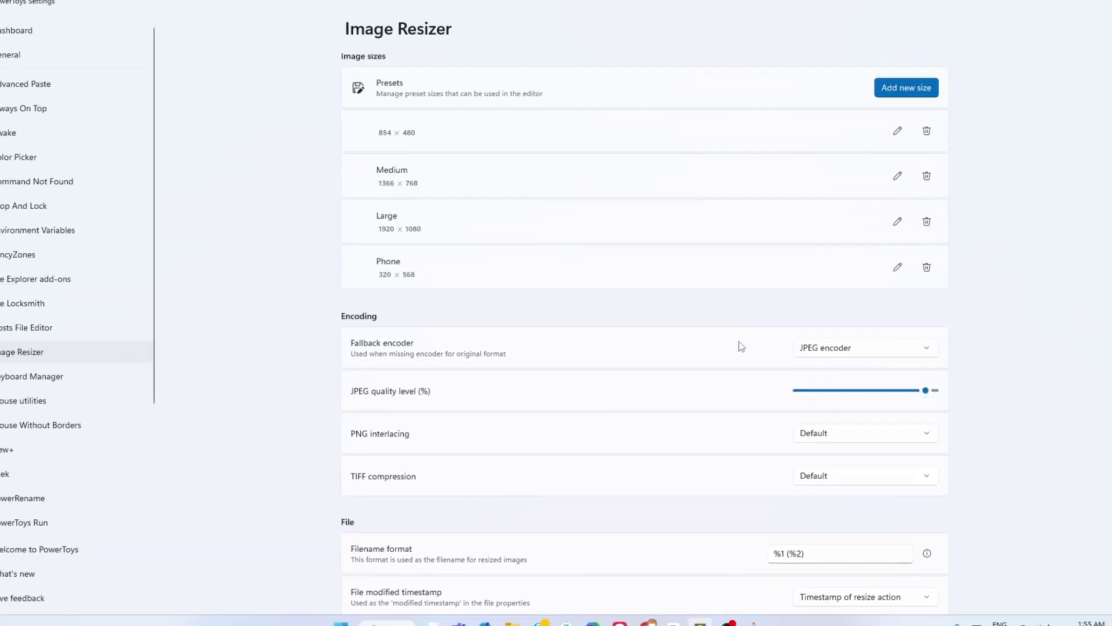
scroll(741, 346, "up", 3)
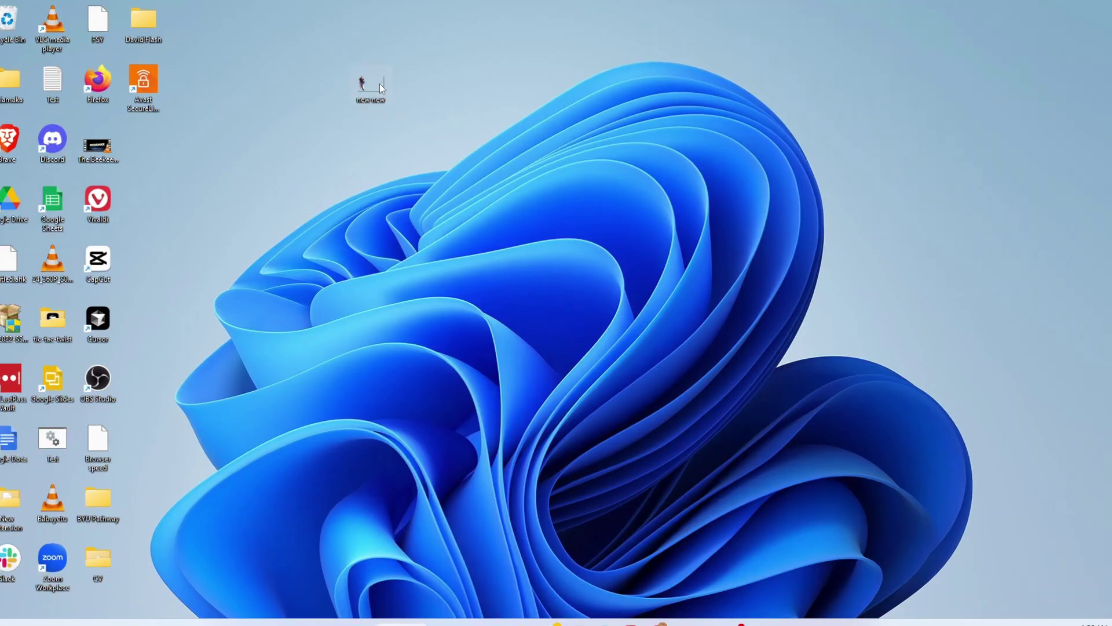
- Resize the desktop picture with Image Resizer, reviewing size presets and keeping Custom size
right_click(380, 83)
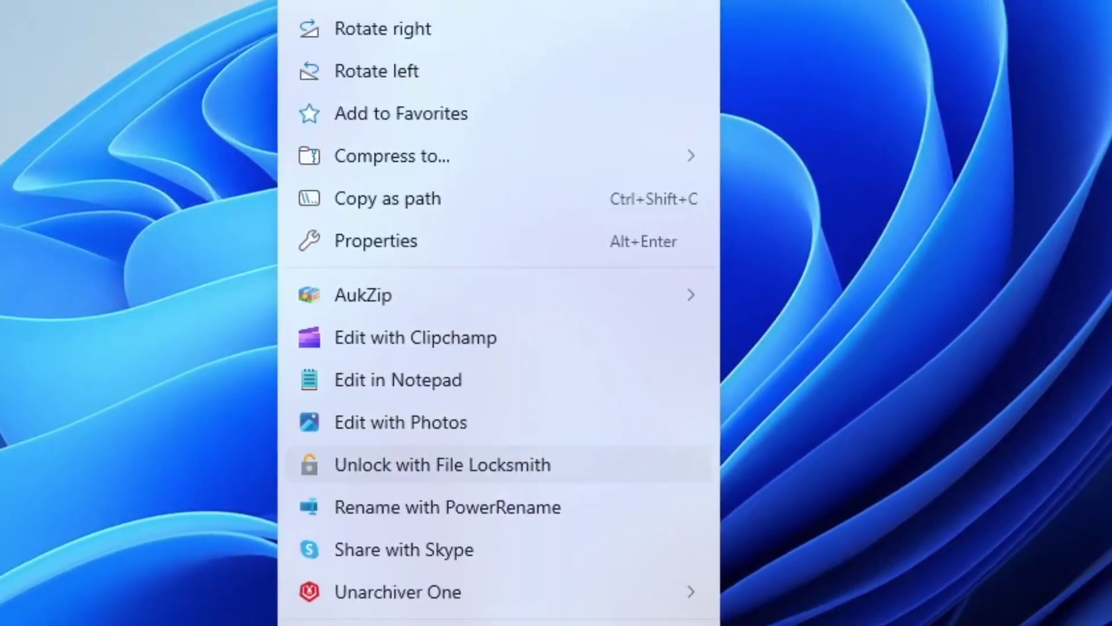
left_click(405, 620)
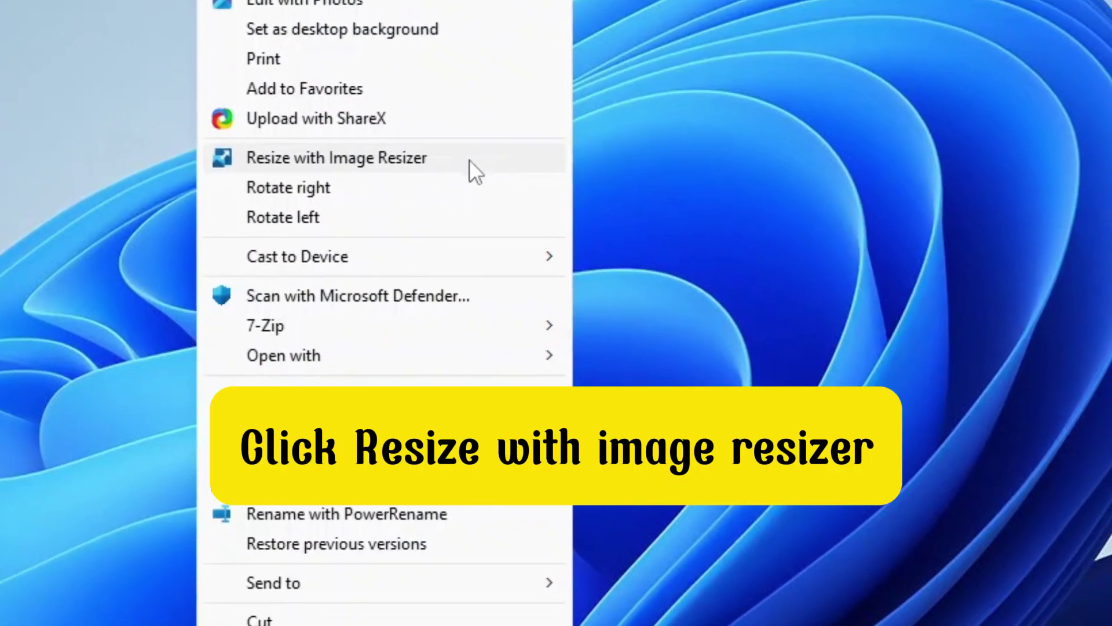
left_click(470, 161)
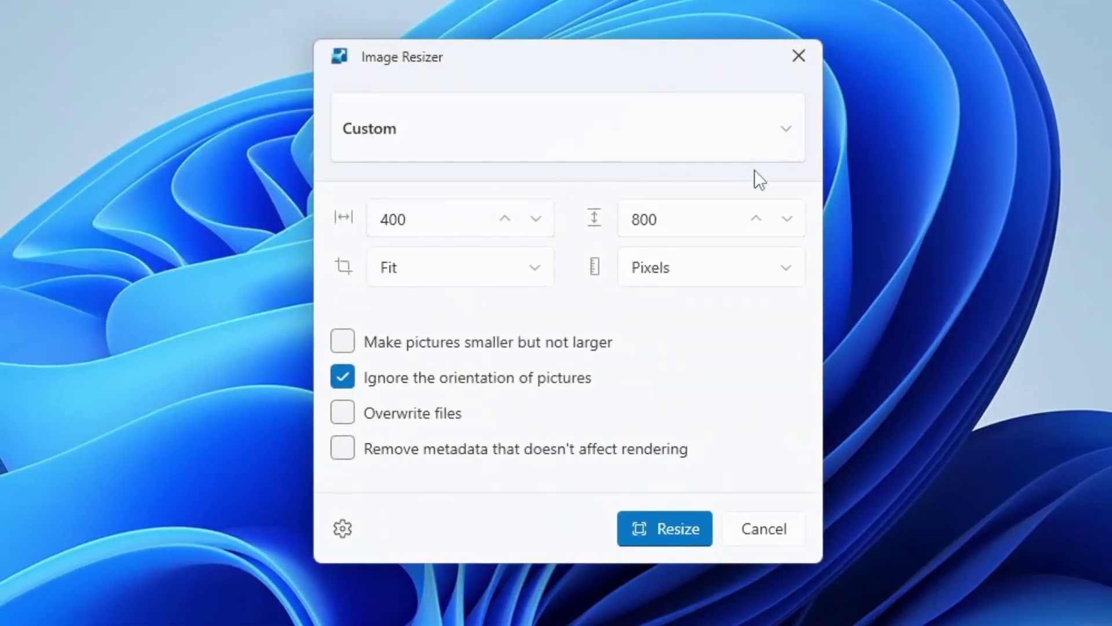
left_click(685, 146)
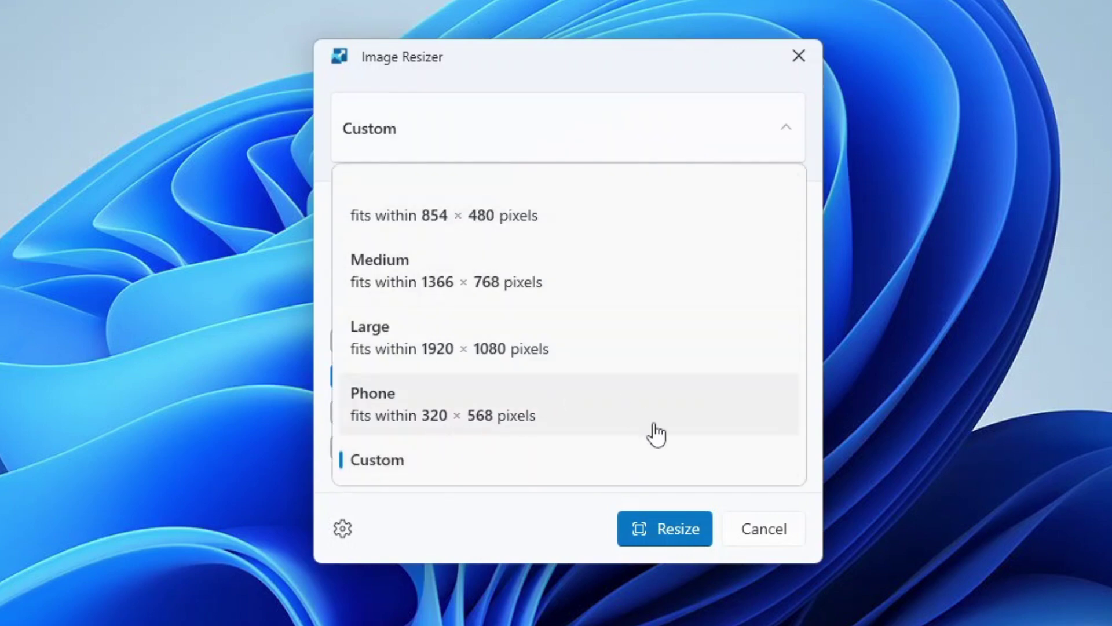
left_click(555, 513)
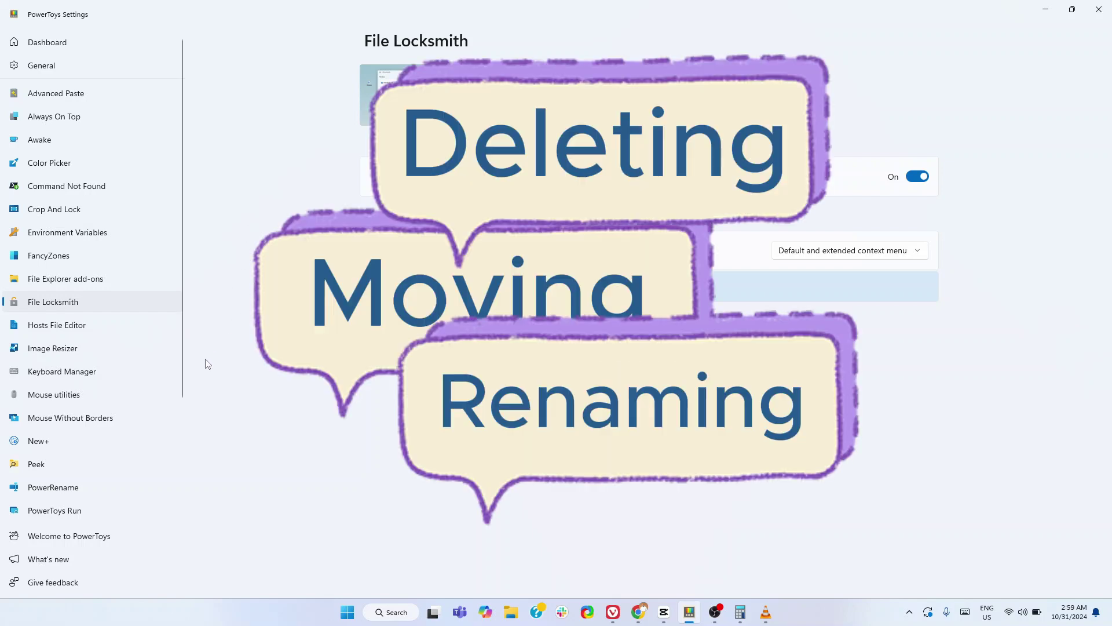
left_click(74, 46)
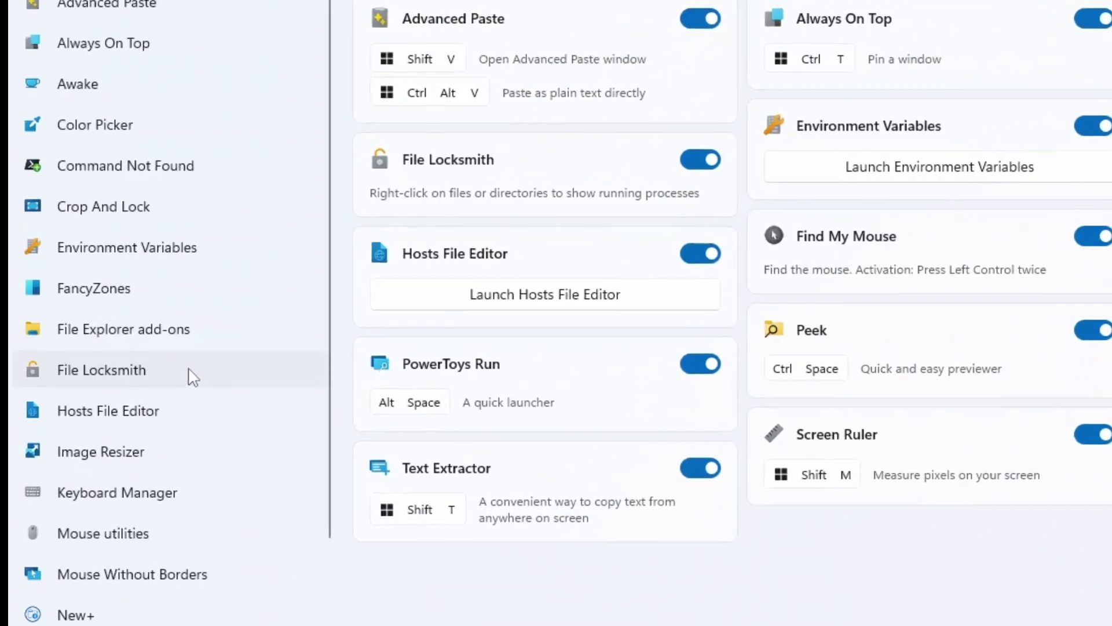
left_click(206, 376)
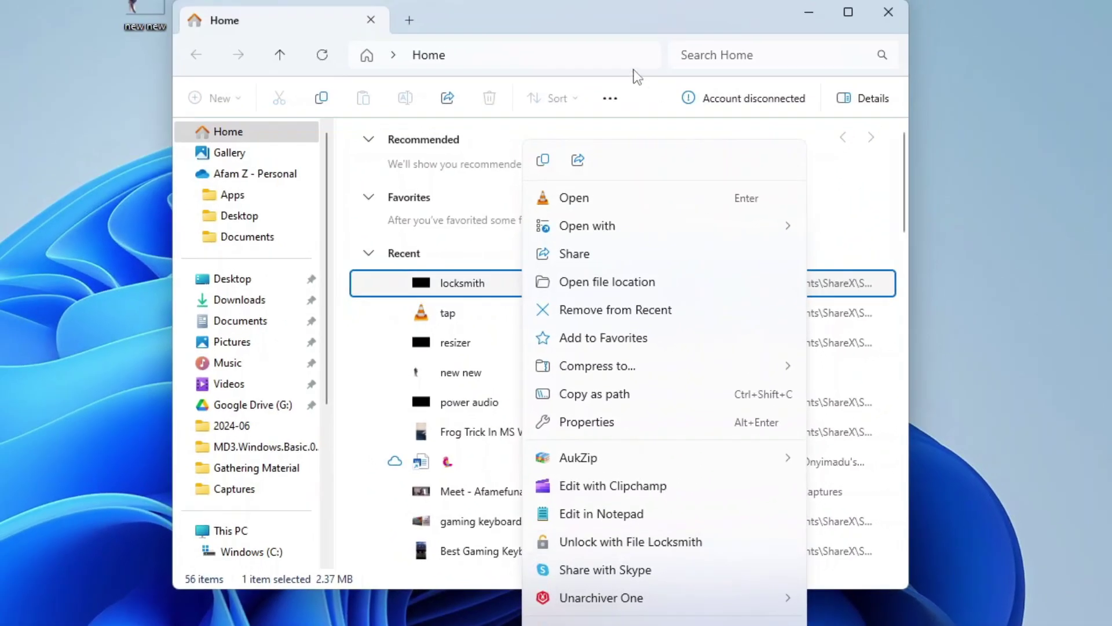
left_click(454, 84)
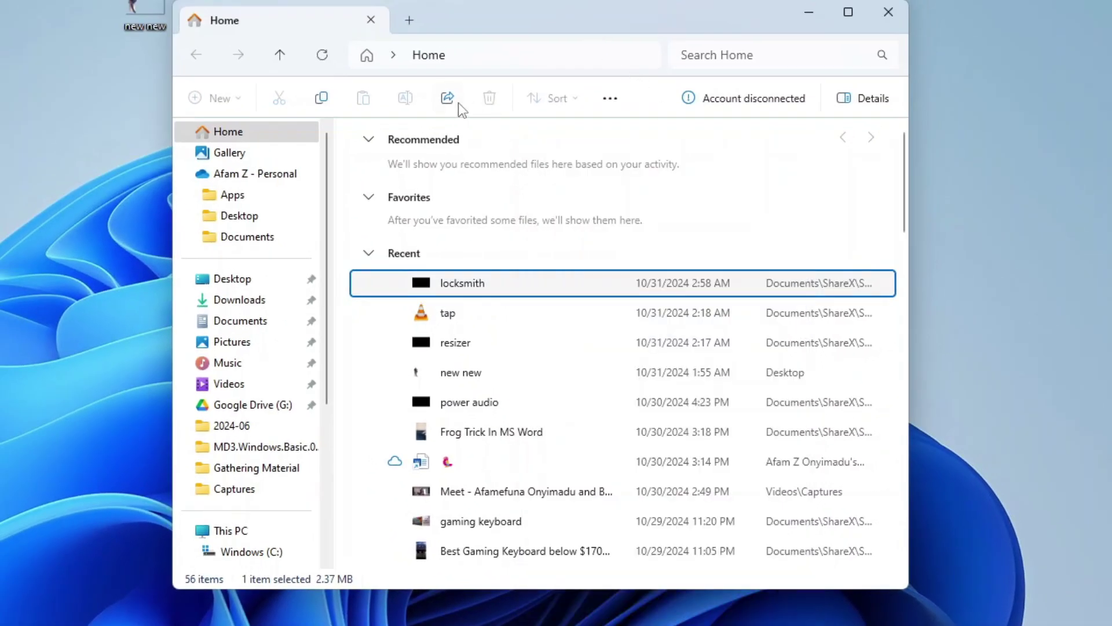
right_click(527, 289)
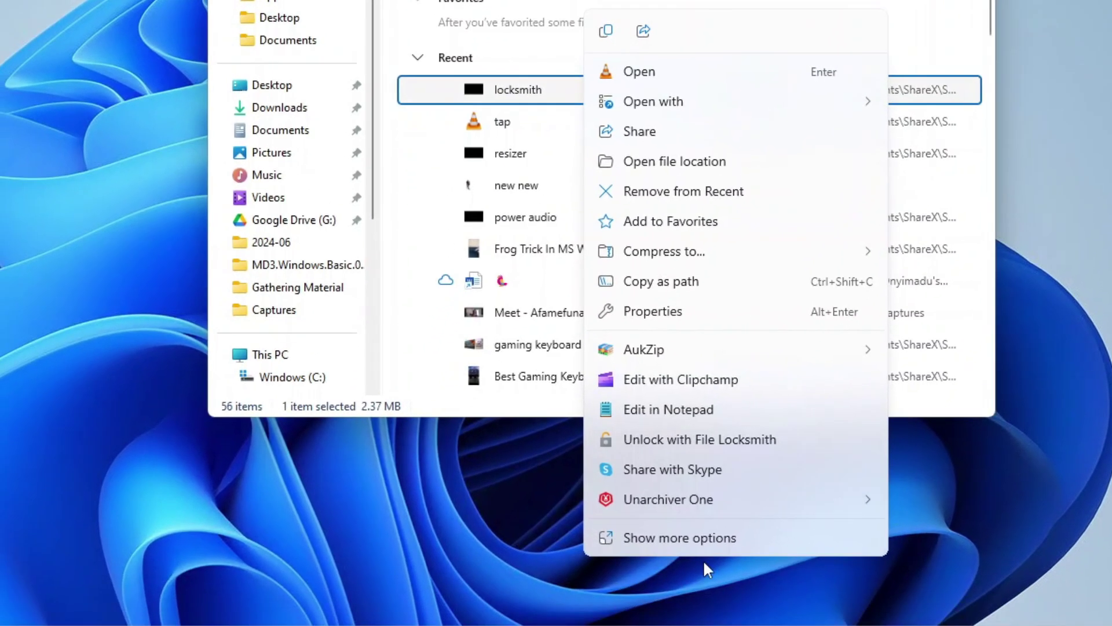
left_click(717, 538)
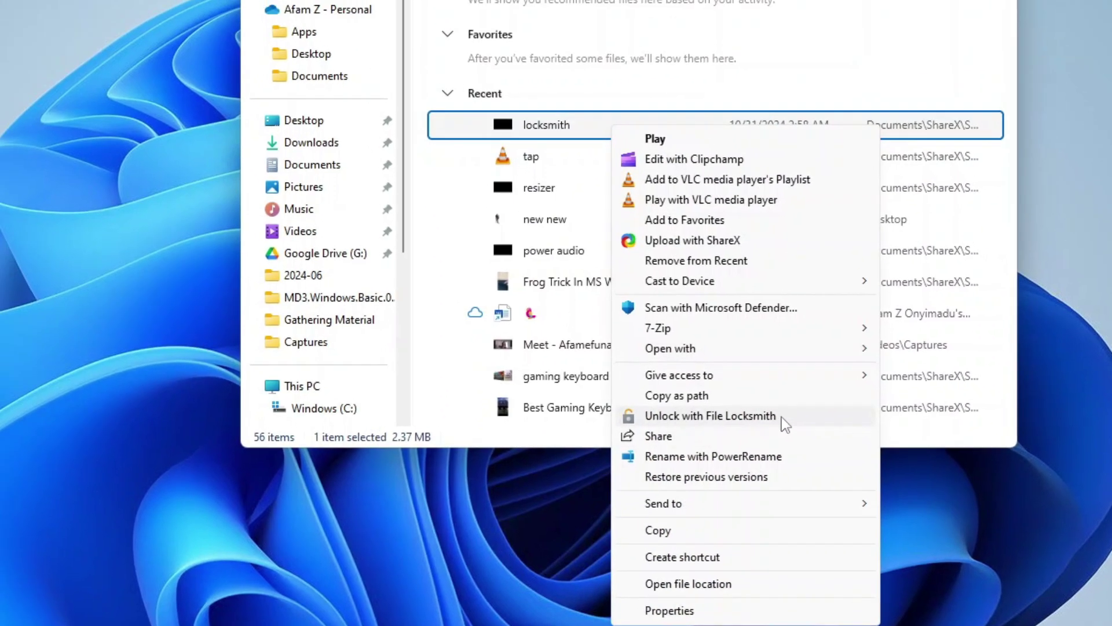
left_click(700, 391)
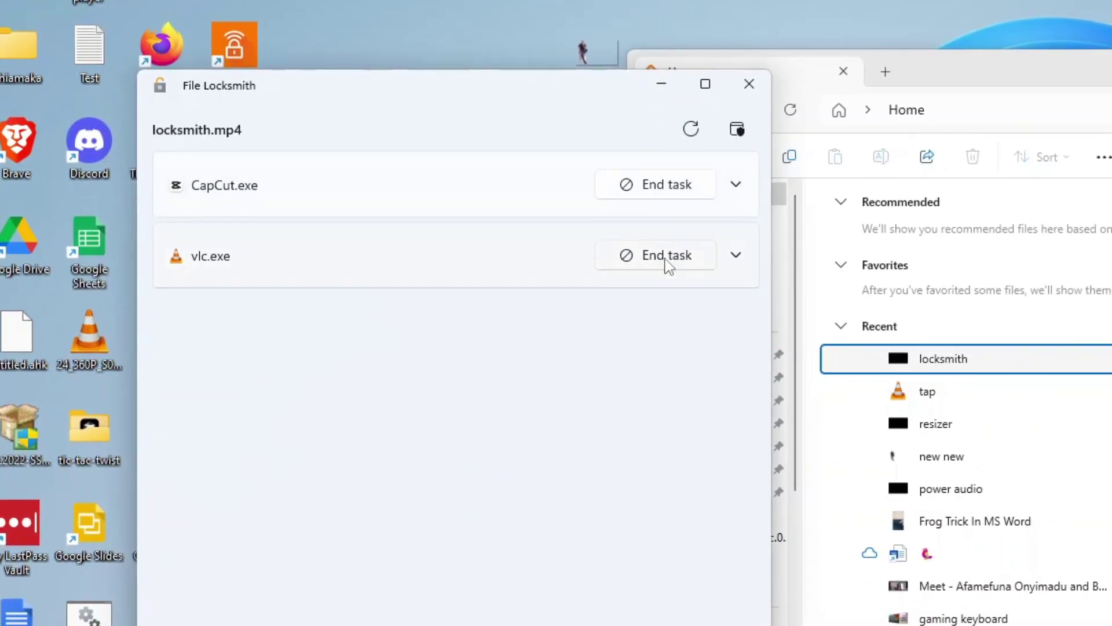
left_click(711, 250)
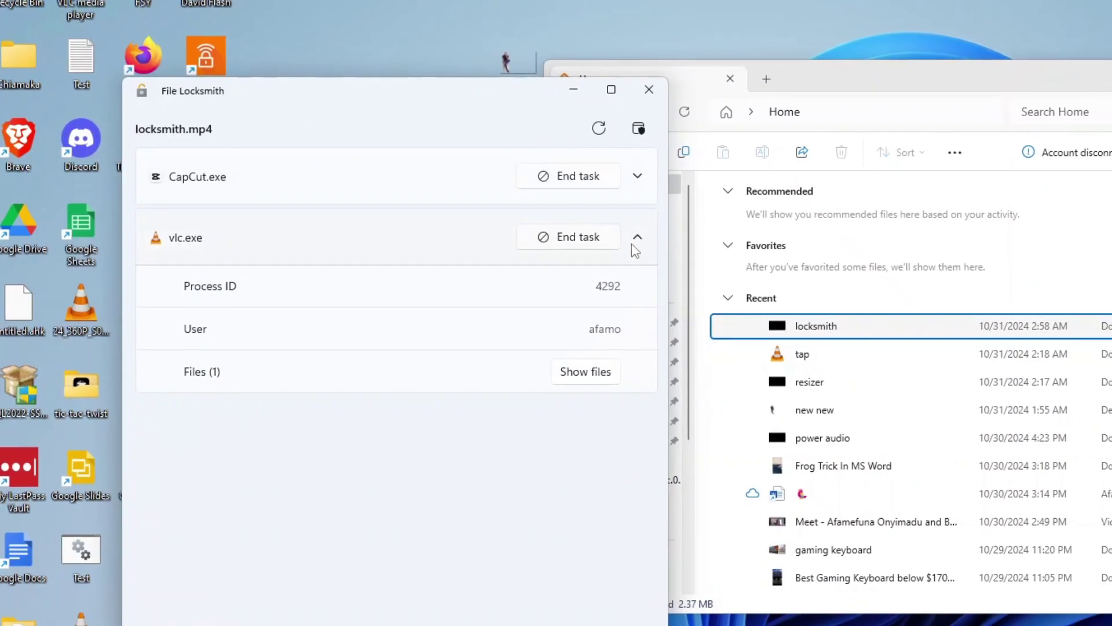
left_click(662, 241)
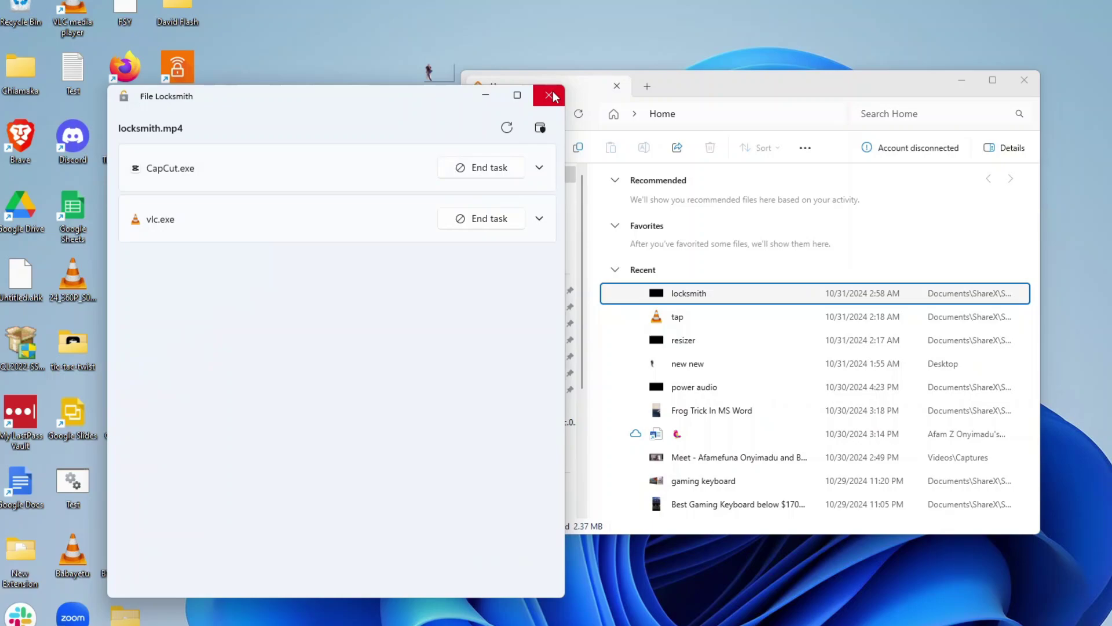
left_click(575, 94)
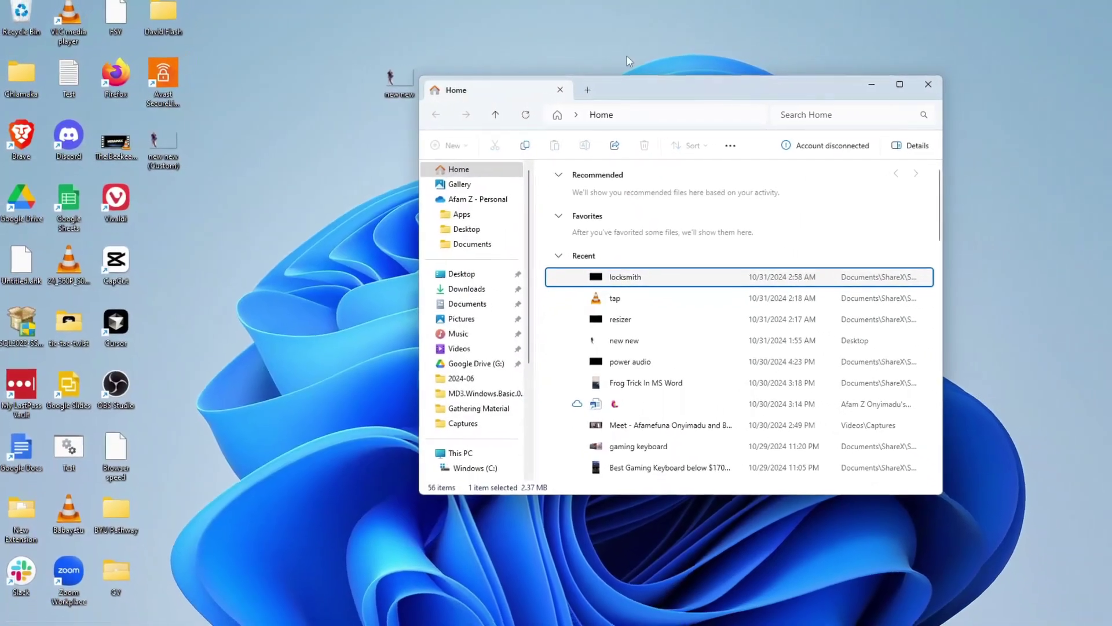
- Review the Dashboard's enabled and disabled modules, then view the What's new release notes
left_click(701, 620)
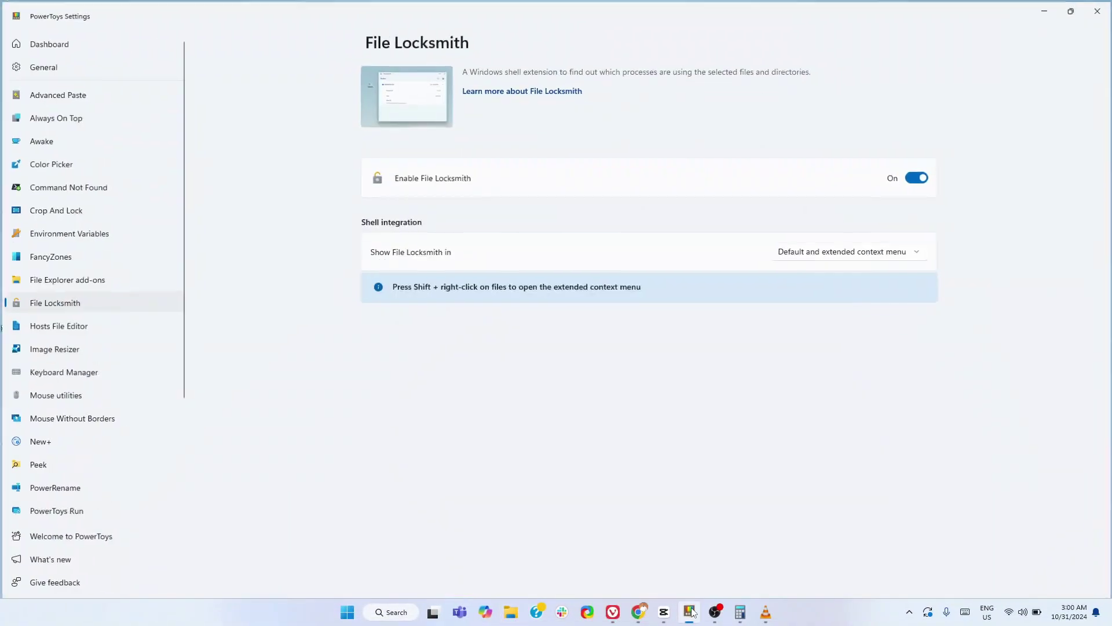
left_click(73, 40)
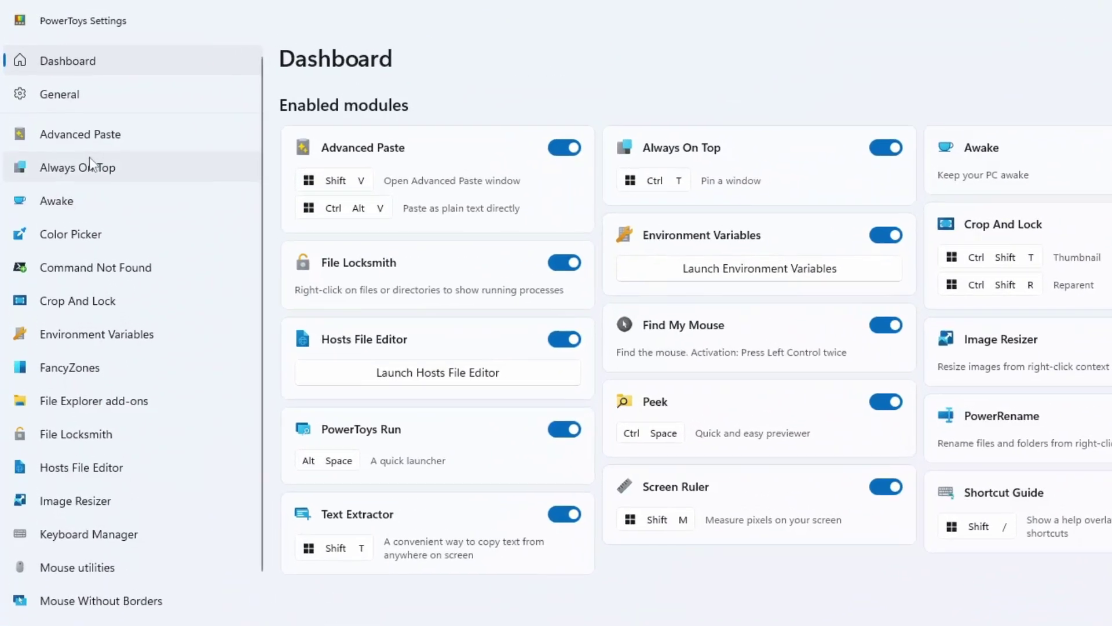
scroll(58, 220, "down", 3)
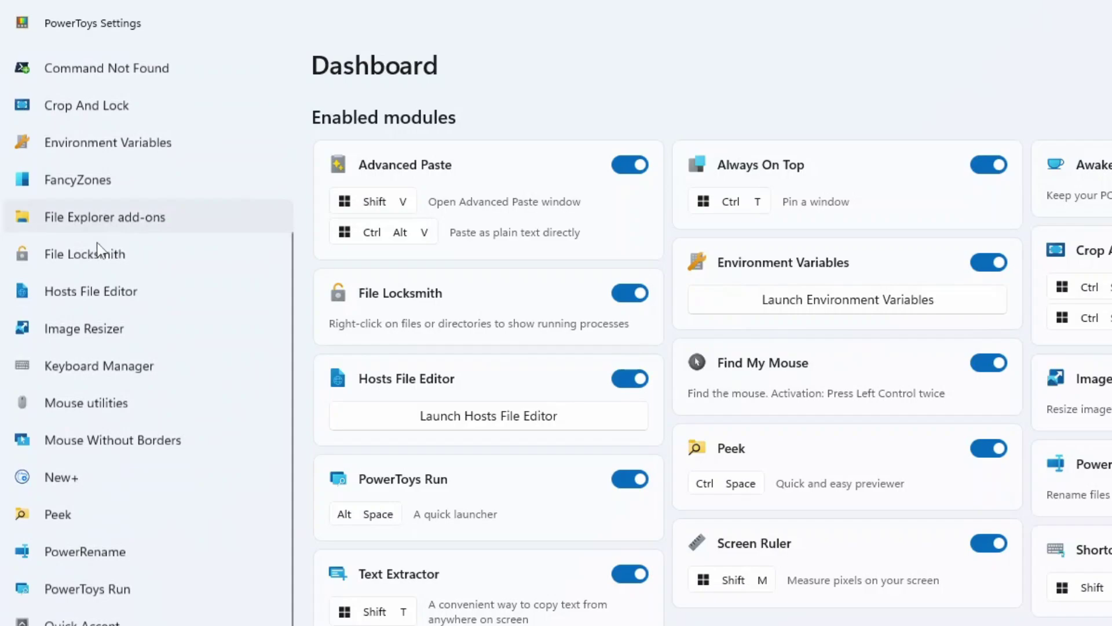
scroll(85, 450, "up", 5)
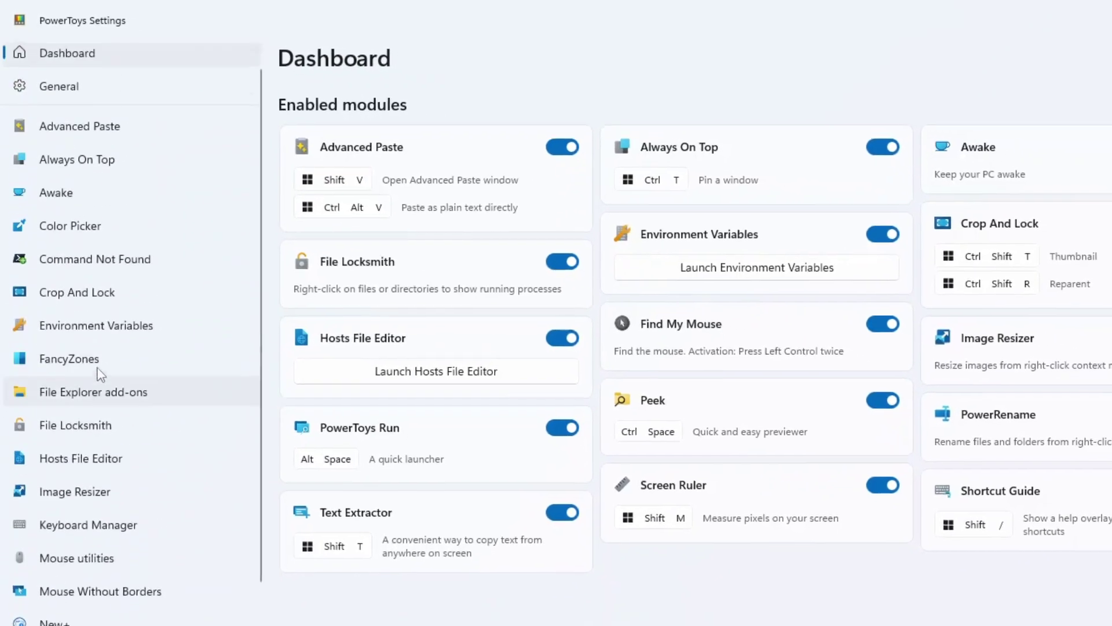
scroll(121, 443, "down", 4)
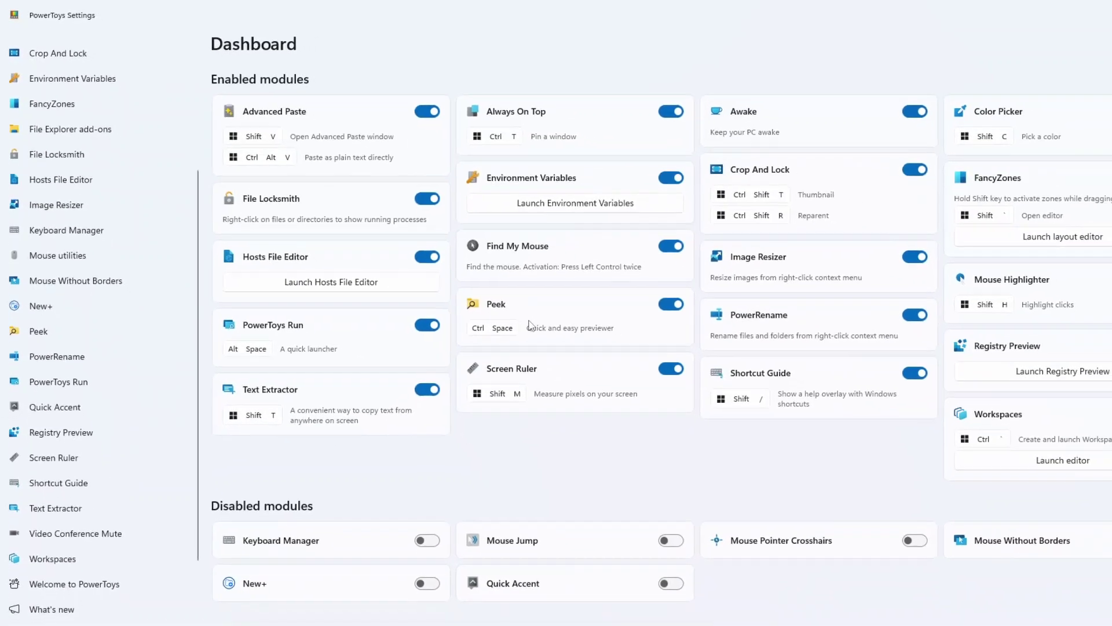
scroll(95, 429, "up", 4)
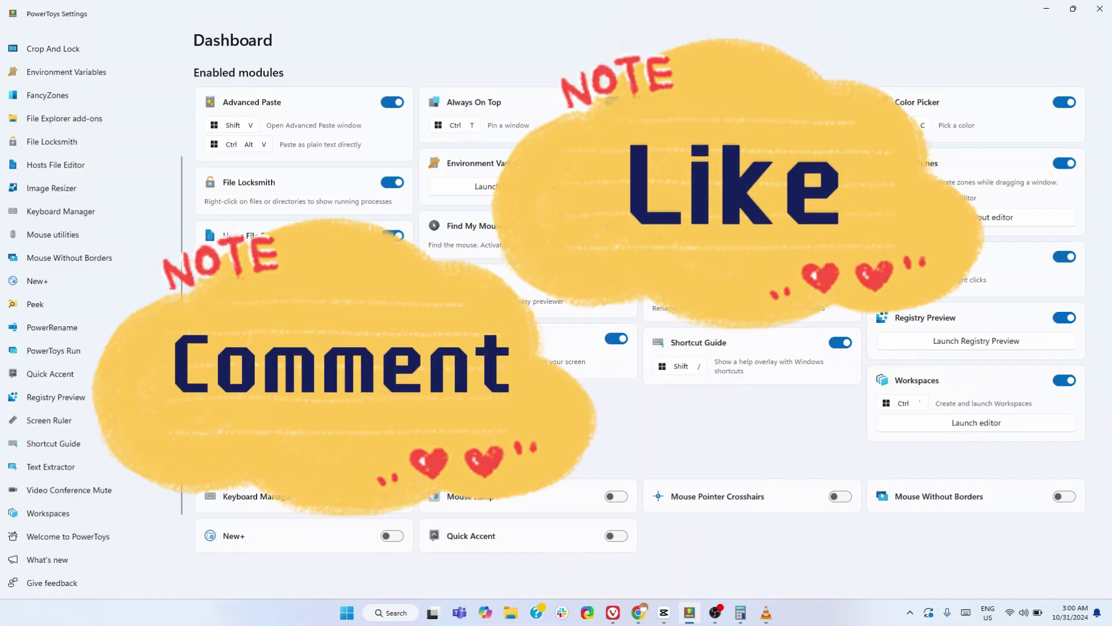
left_click(110, 556)
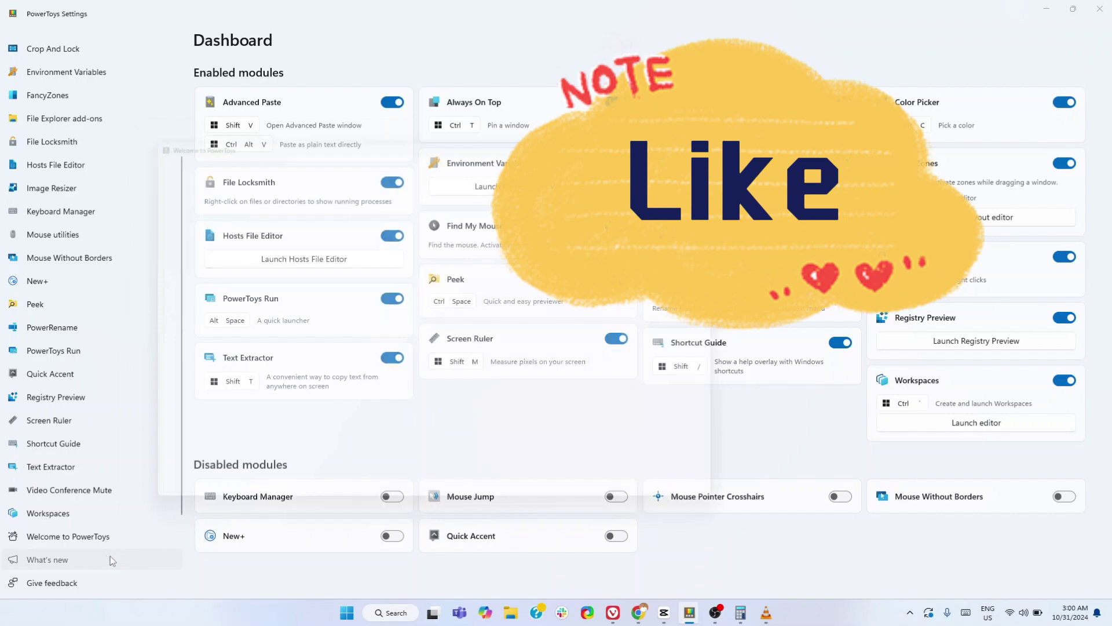